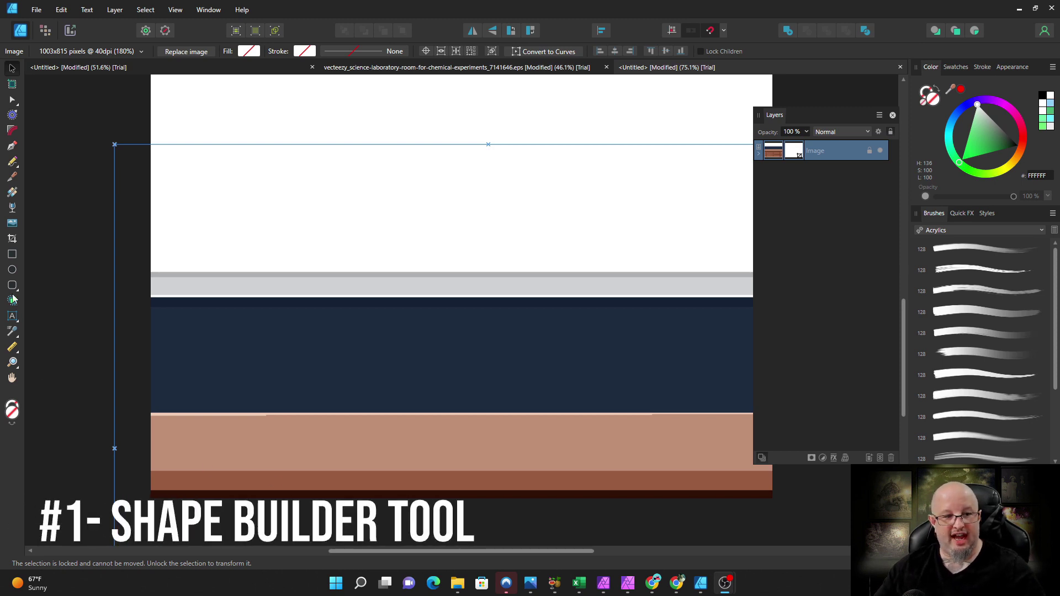
- Draw a circle for the flask body, then a wide base, narrow neck and flat lip rectangle
{"action": "left_click", "coordinate": [13, 269]}
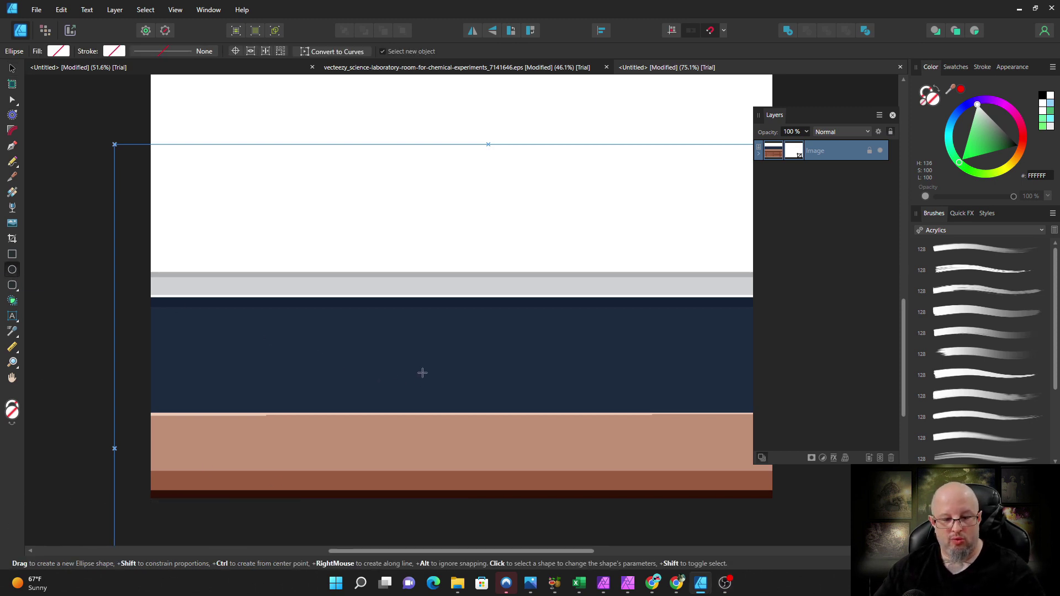
{"action": "left_click_drag", "start_coordinate": [414, 348], "coordinate": [514, 436]}
{"action": "left_click", "coordinate": [13, 255]}
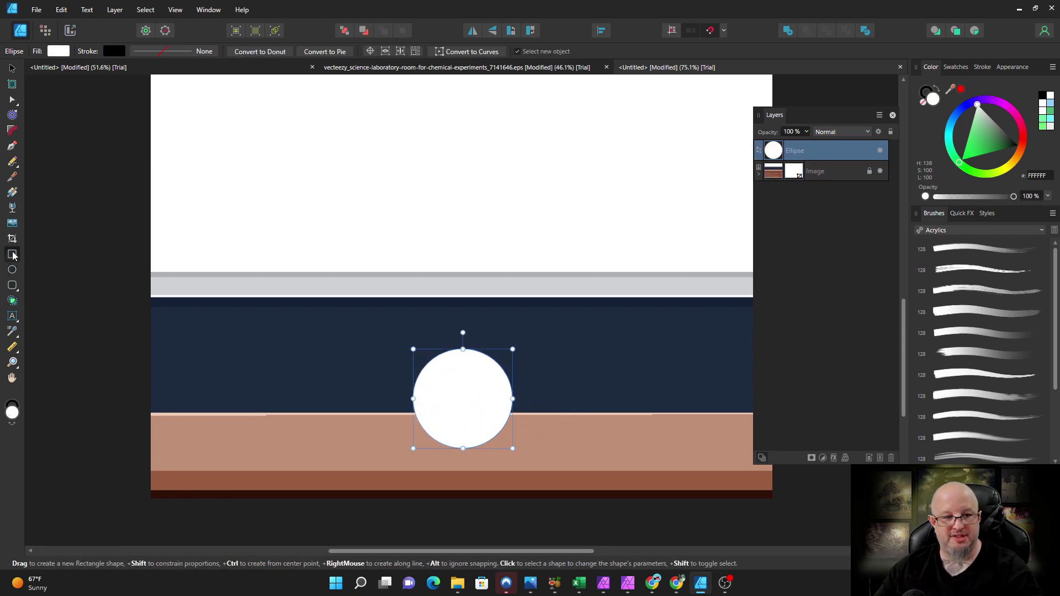
{"action": "left_click_drag", "start_coordinate": [365, 426], "coordinate": [531, 466]}
{"action": "left_click_drag", "start_coordinate": [448, 304], "coordinate": [477, 375]}
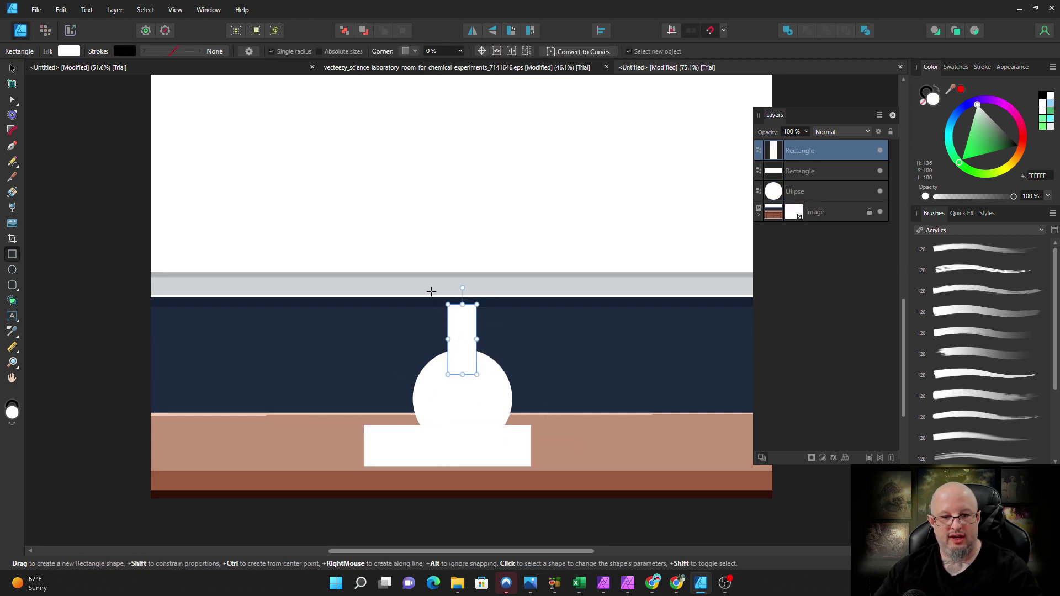
{"action": "left_click_drag", "start_coordinate": [431, 292], "coordinate": [488, 304]}
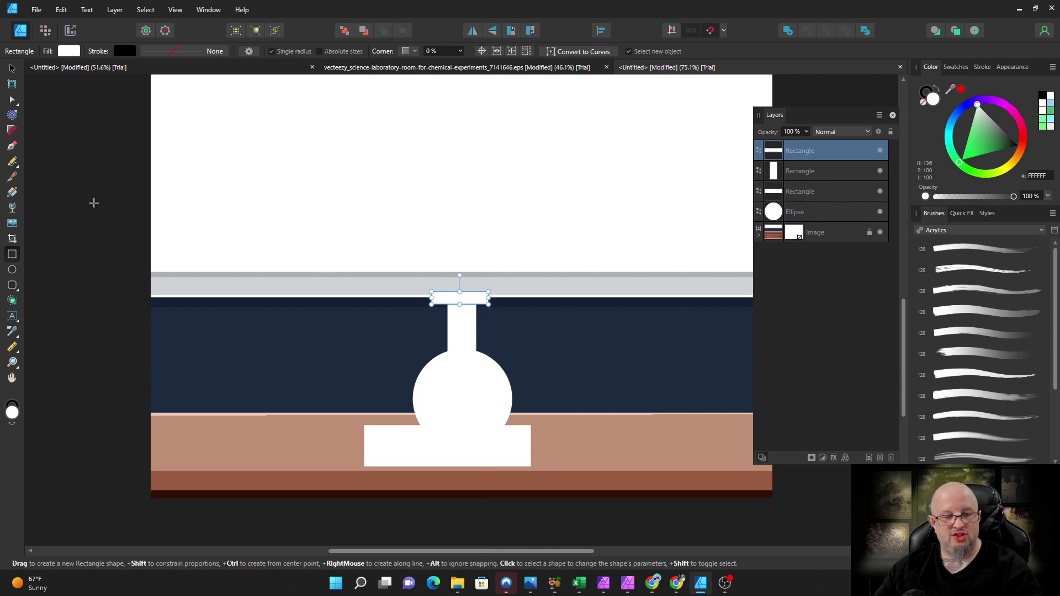
- Centre the circle, neck and lip on the flask's vertical centre line
{"action": "left_click", "coordinate": [12, 67]}
{"action": "left_click", "coordinate": [469, 396]}
{"action": "left_click_drag", "start_coordinate": [469, 395], "coordinate": [457, 392]}
{"action": "mouse_move", "coordinate": [469, 339]}
{"action": "left_mouse_down"}
{"action": "mouse_move", "coordinate": [444, 340]}
{"action": "mouse_move", "coordinate": [454, 341]}
{"action": "left_mouse_up"}
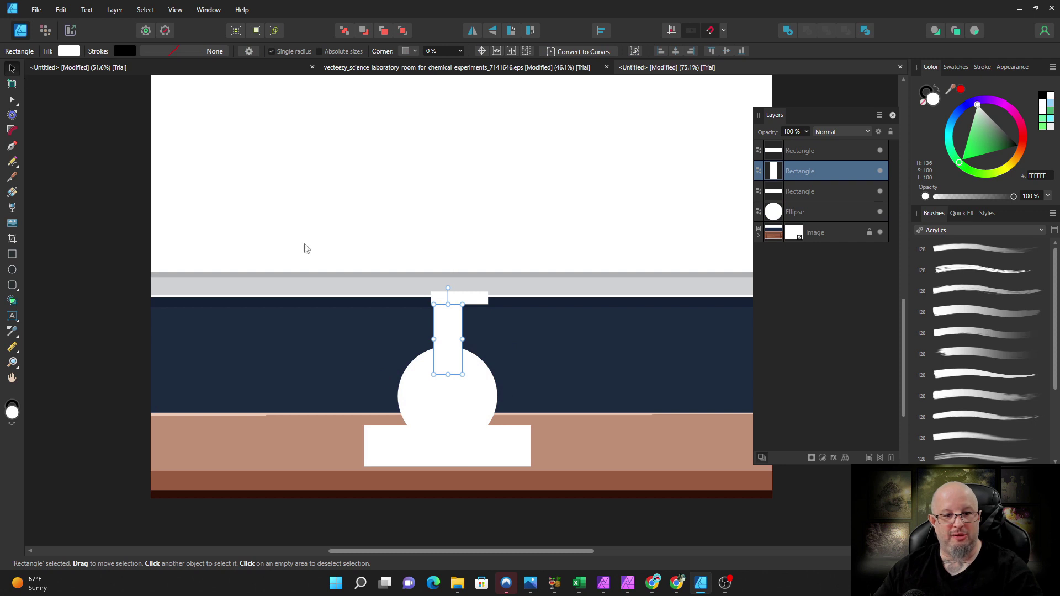
{"action": "left_click_drag", "start_coordinate": [484, 307], "coordinate": [472, 305]}
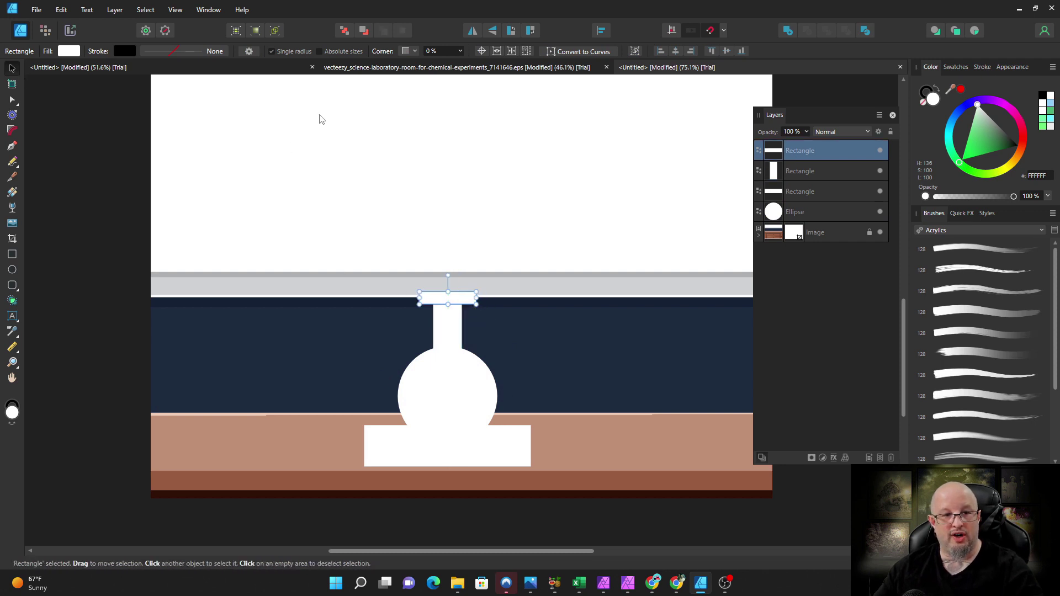
- Make the lip a rounded rectangle with corners rounded fully to 100%
{"action": "left_click", "coordinate": [413, 51]}
{"action": "left_click", "coordinate": [411, 77]}
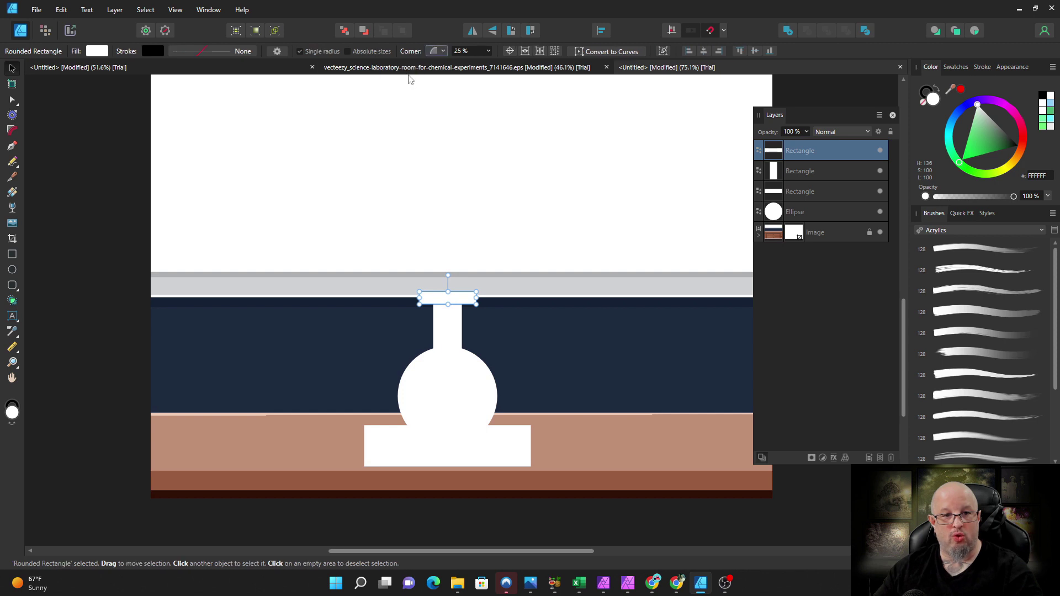
{"action": "left_click", "coordinate": [488, 51]}
{"action": "left_click_drag", "start_coordinate": [489, 64], "coordinate": [548, 64]}
{"action": "left_click", "coordinate": [519, 194]}
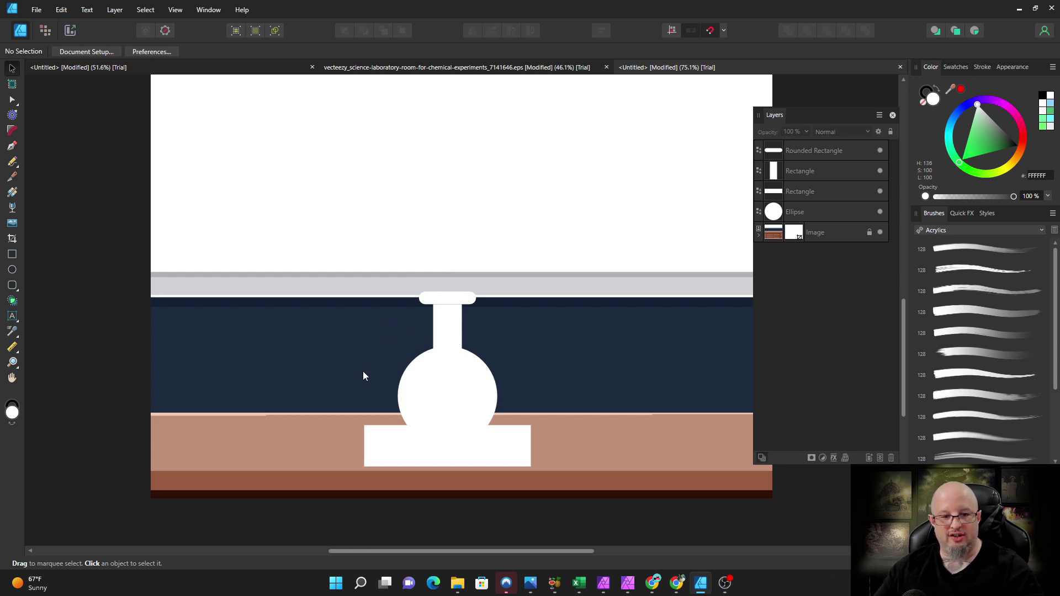
- With Shape Builder, delete the base rectangle and the circle's overlapping bottom to flatten the body
{"action": "left_click_drag", "start_coordinate": [313, 344], "coordinate": [577, 475]}
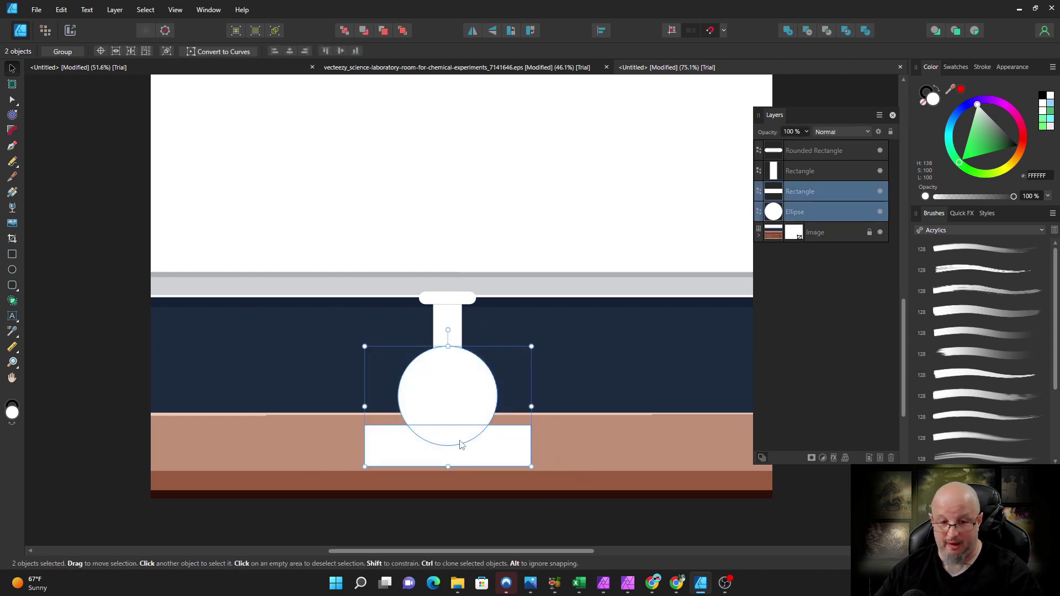
{"action": "left_click", "coordinate": [12, 302]}
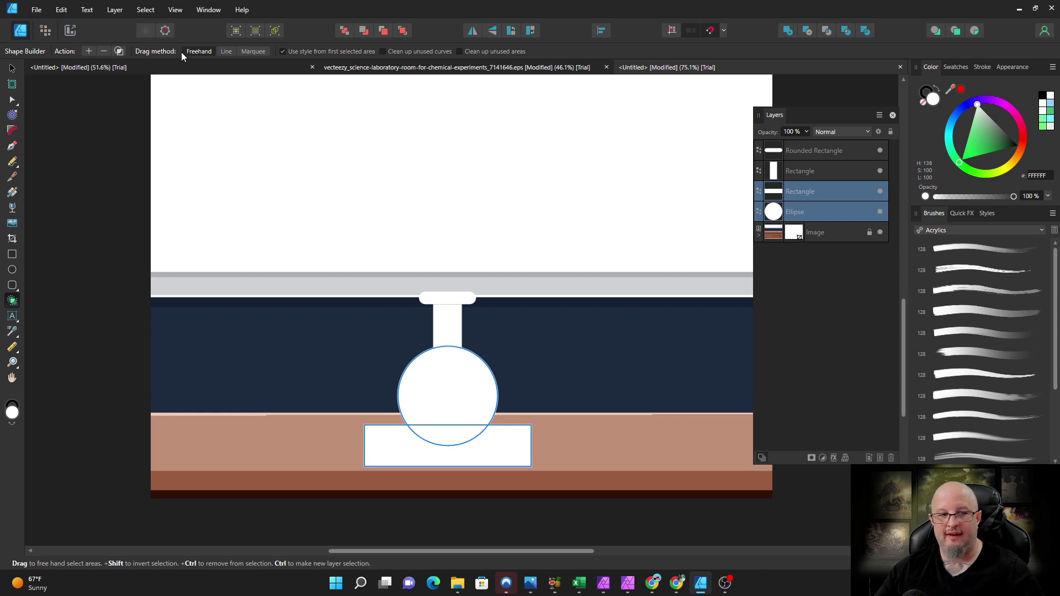
{"action": "left_click", "coordinate": [450, 436]}
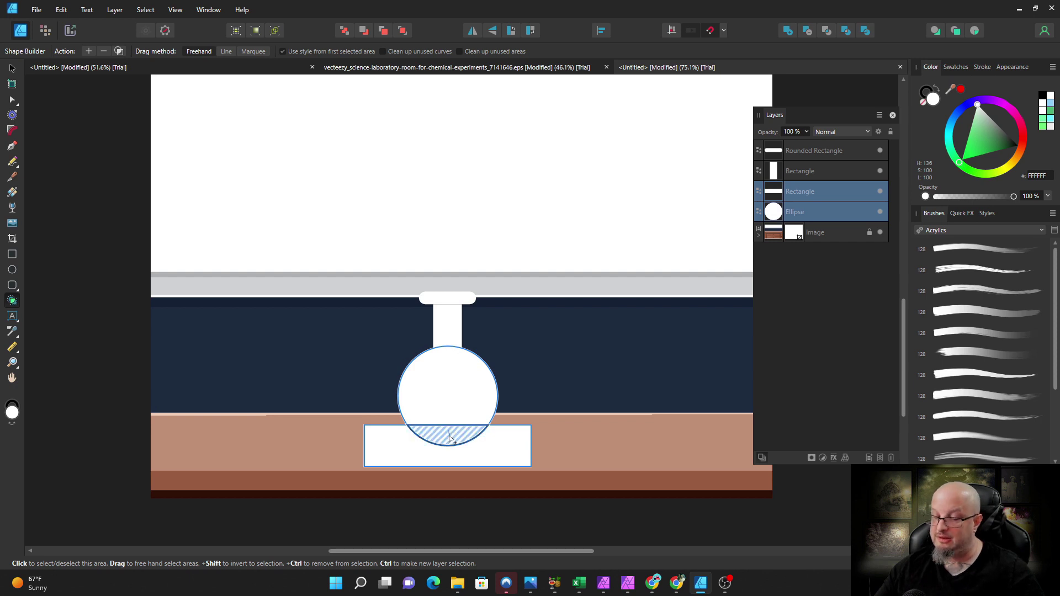
{"action": "left_click", "coordinate": [453, 455]}
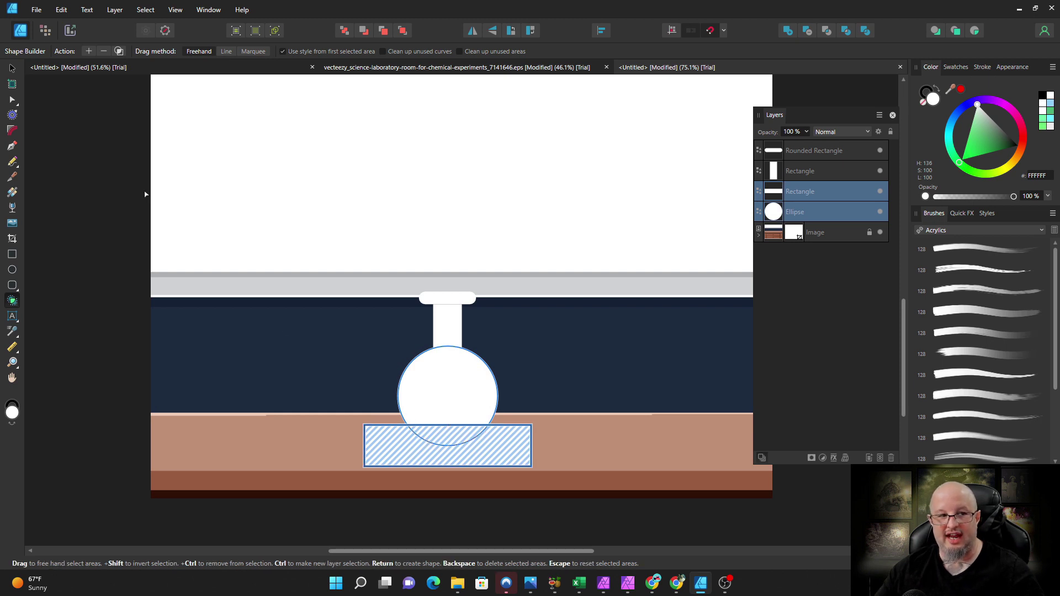
{"action": "left_click", "coordinate": [103, 51]}
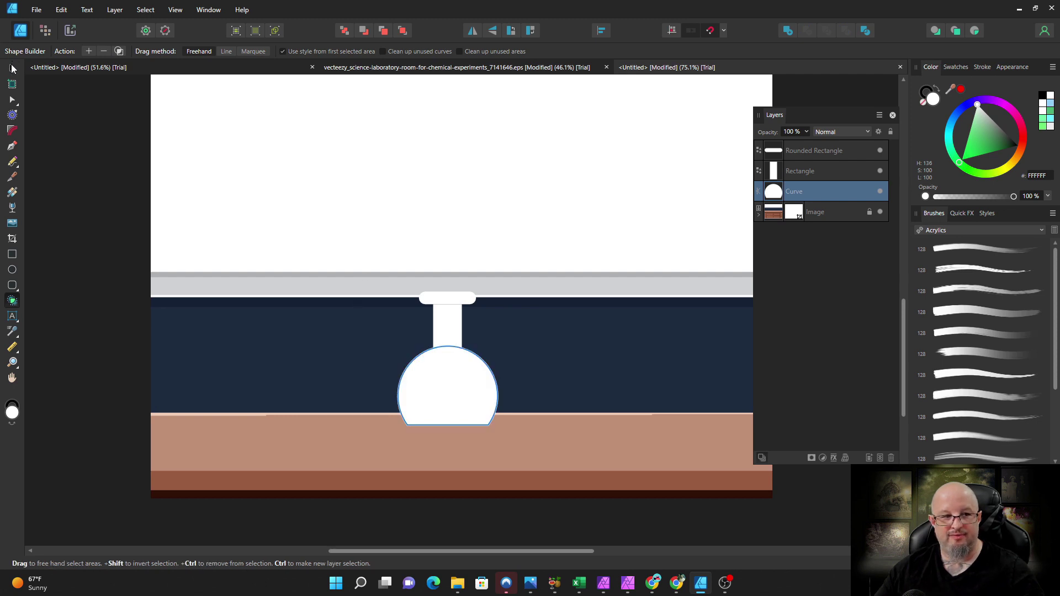
- Combine the lip, neck and body into one curve with Shape Builder in Add mode
{"action": "left_click", "coordinate": [11, 68]}
{"action": "left_click_drag", "start_coordinate": [375, 269], "coordinate": [526, 423]}
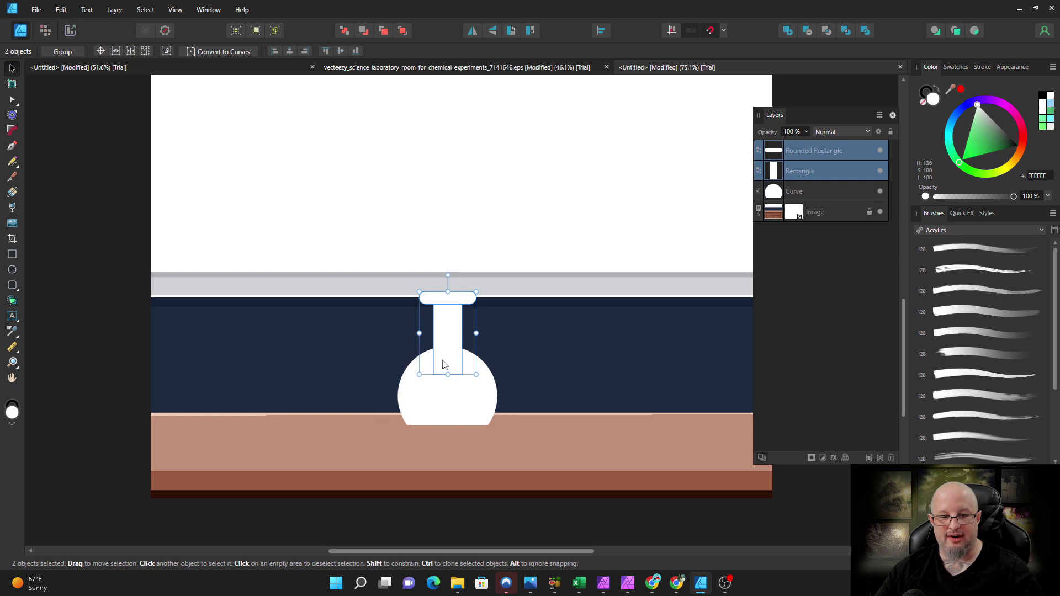
{"action": "left_click", "coordinate": [441, 398], "text": "shift"}
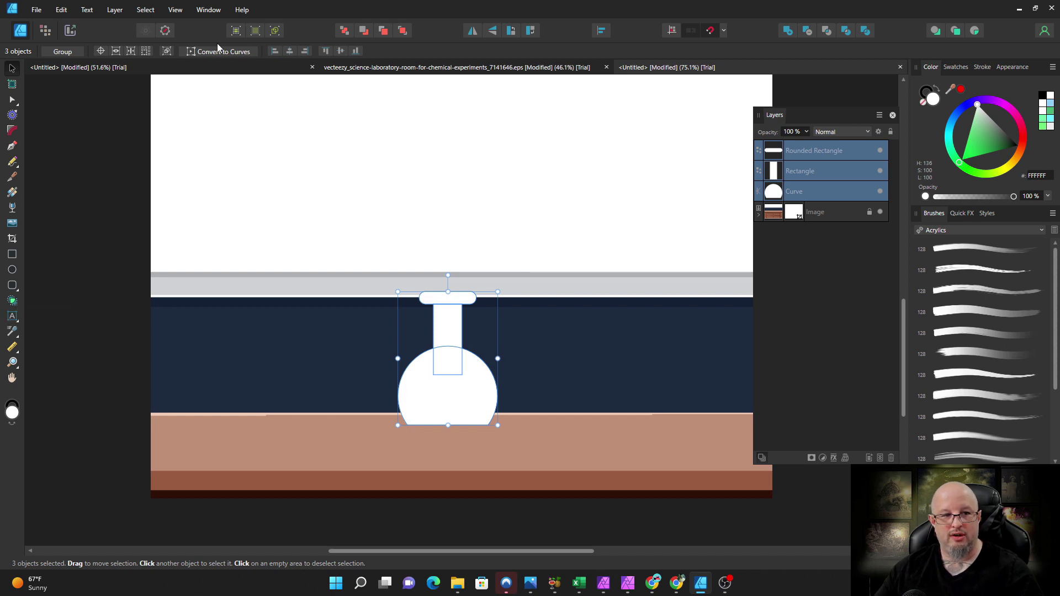
{"action": "left_click", "coordinate": [11, 300]}
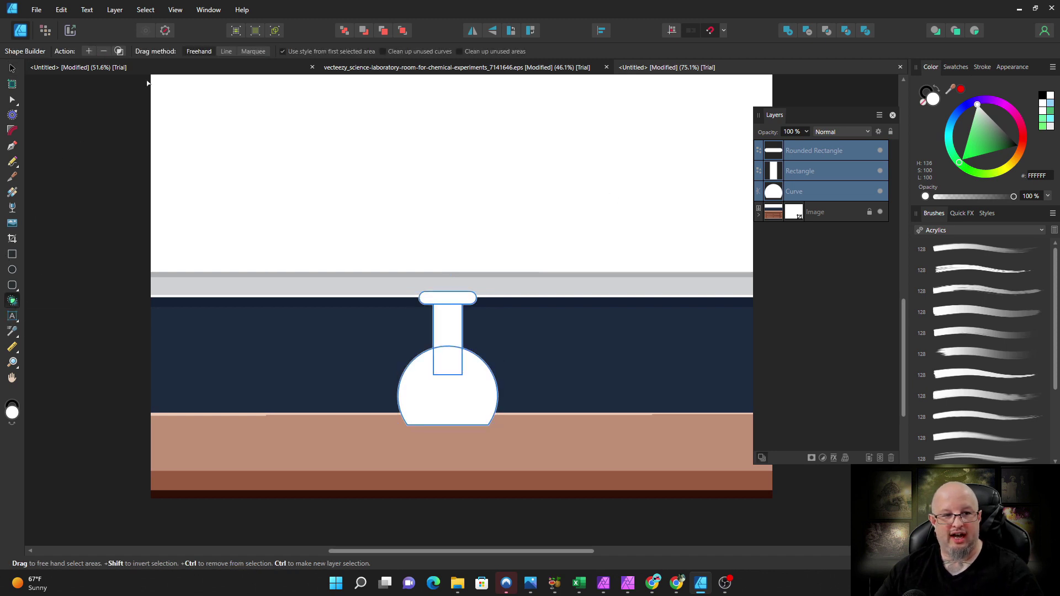
{"action": "left_click_drag", "start_coordinate": [447, 298], "coordinate": [448, 394]}
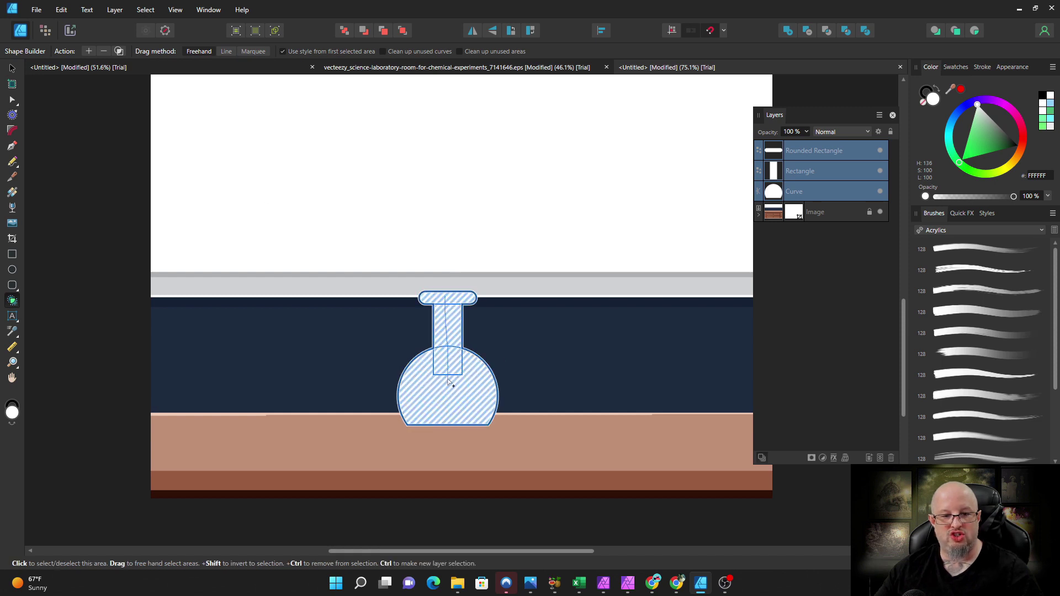
{"action": "left_click", "coordinate": [88, 52]}
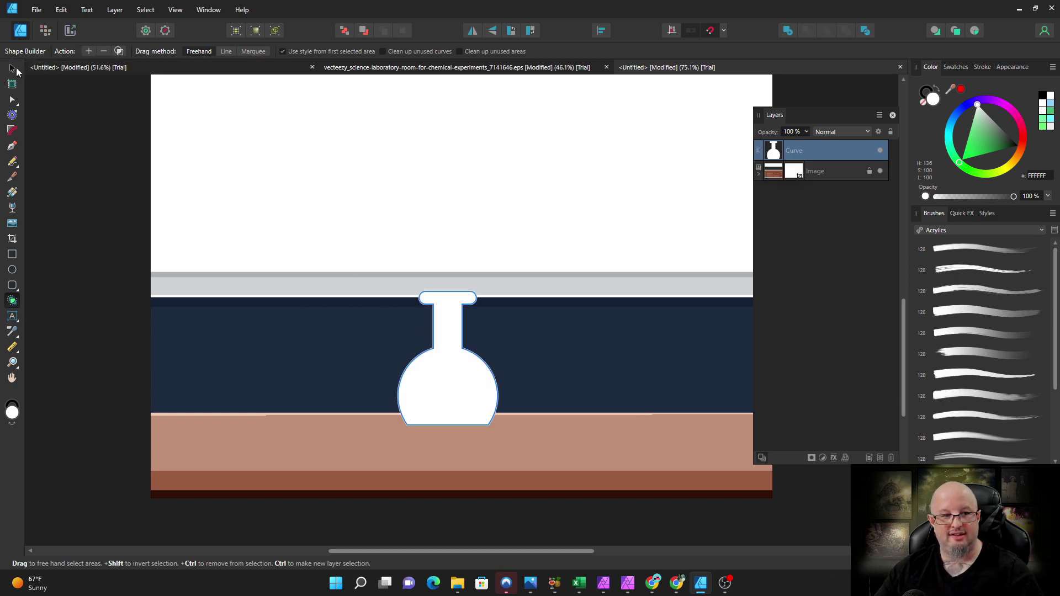
- Shift the merged flask slightly lower and to the right, then deselect it
{"action": "left_click", "coordinate": [12, 67]}
{"action": "left_click_drag", "start_coordinate": [442, 371], "coordinate": [474, 406]}
{"action": "left_click", "coordinate": [119, 340]}
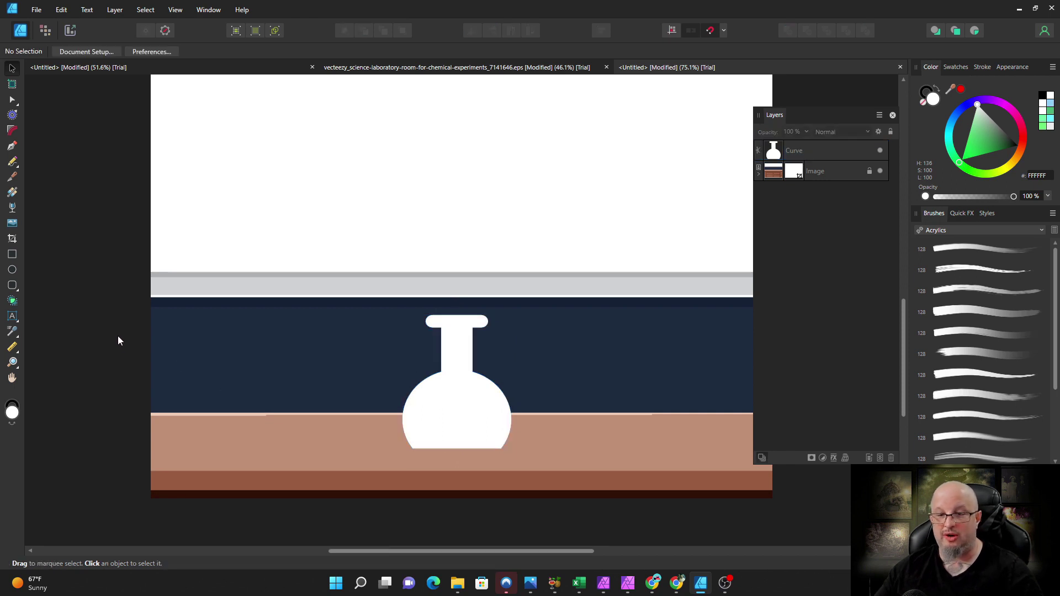
{"action": "left_click", "coordinate": [12, 255]}
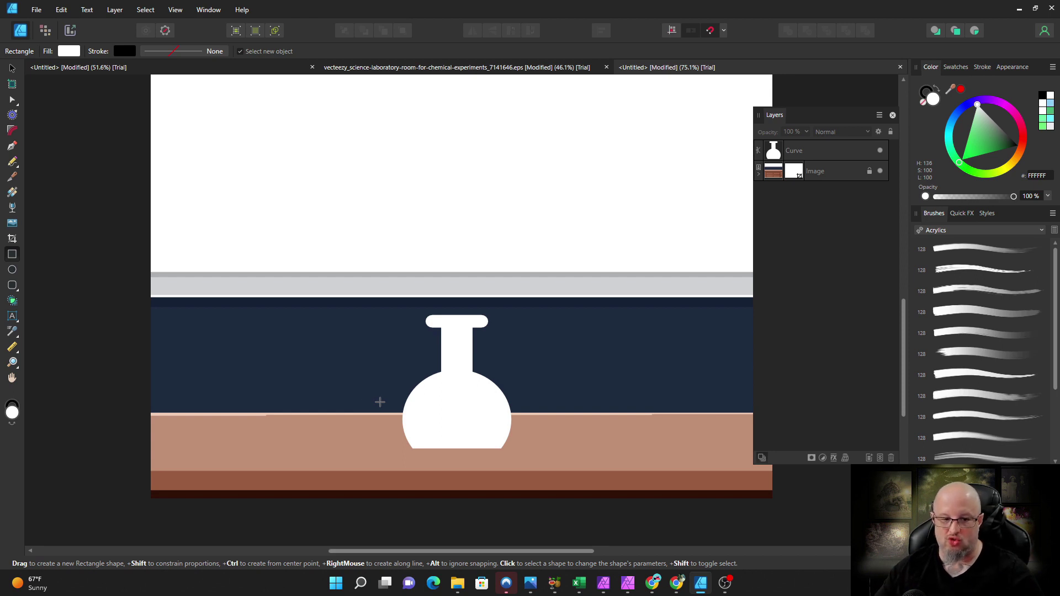
- Draw a liquid rectangle filled 96FEB1 over the lower flask and recolour the flask 9FD6FF
{"action": "left_click_drag", "start_coordinate": [376, 396], "coordinate": [531, 448]}
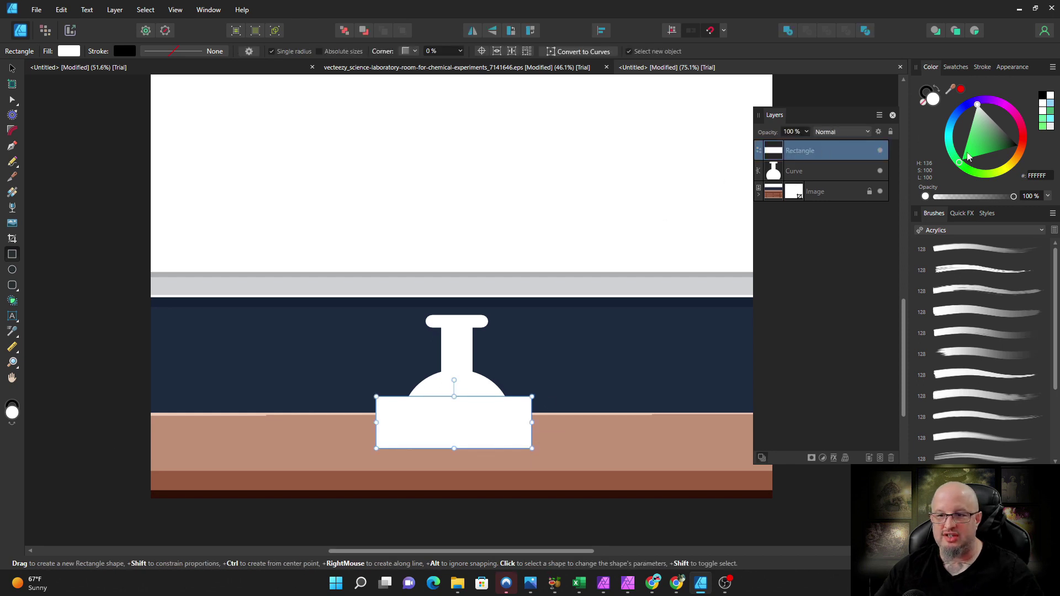
{"action": "left_click_drag", "start_coordinate": [968, 157], "coordinate": [971, 127]}
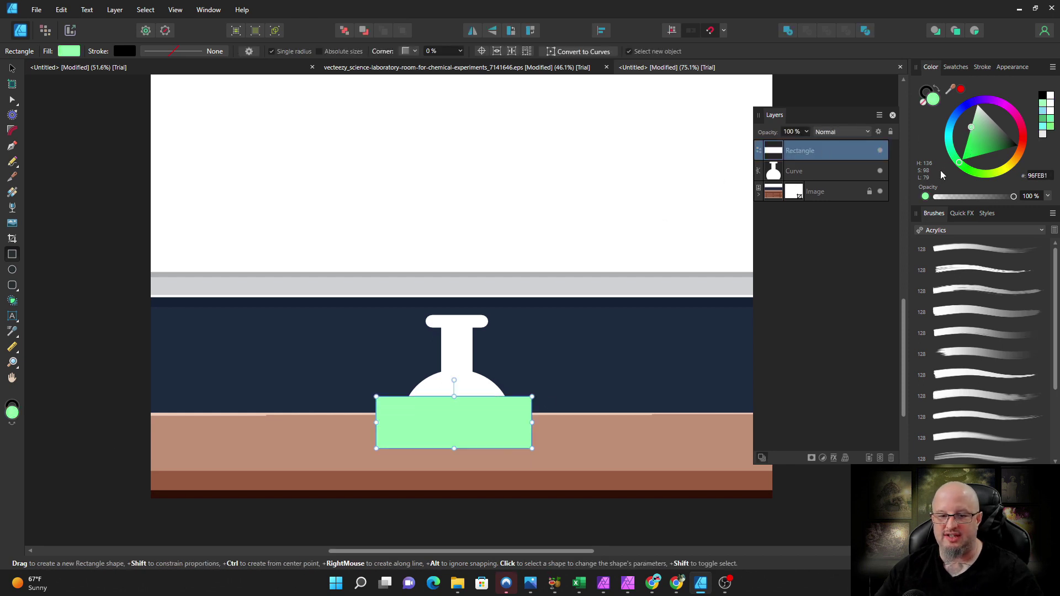
{"action": "left_click", "coordinate": [13, 69]}
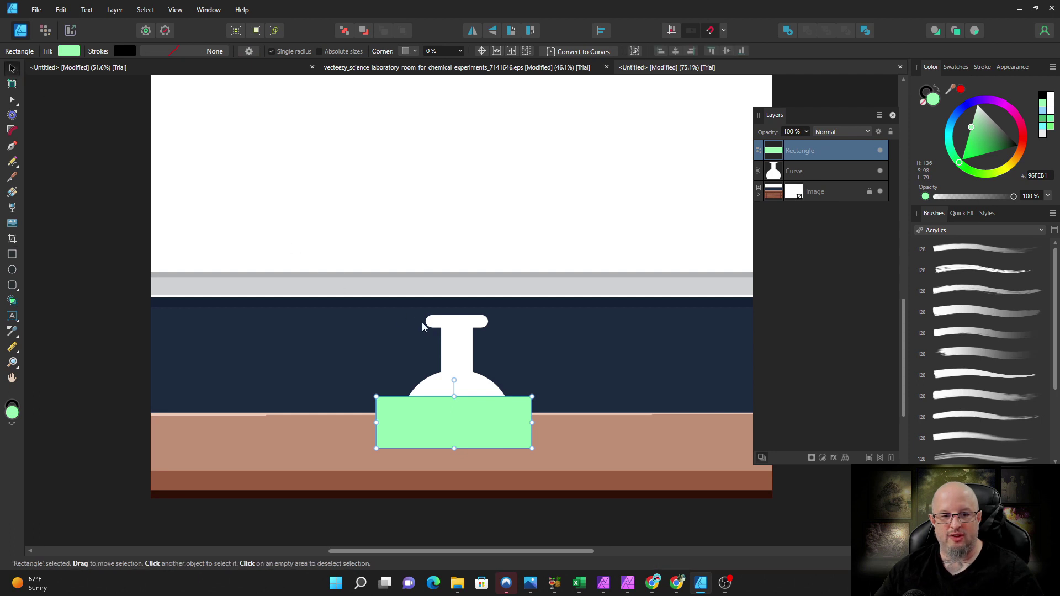
{"action": "left_click", "coordinate": [443, 334]}
{"action": "left_click", "coordinate": [955, 122]}
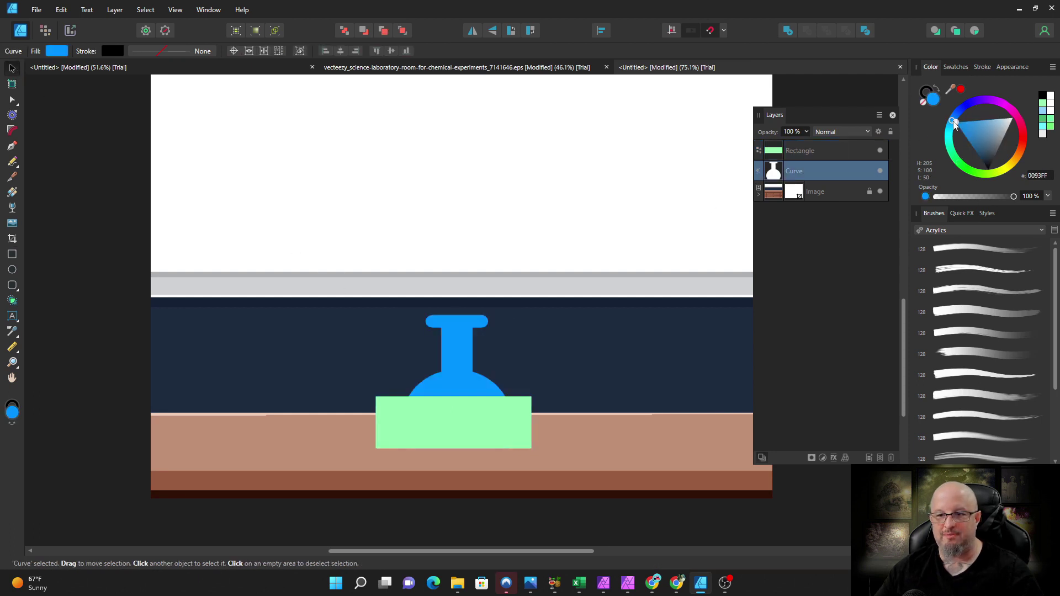
{"action": "left_click_drag", "start_coordinate": [965, 125], "coordinate": [986, 118]}
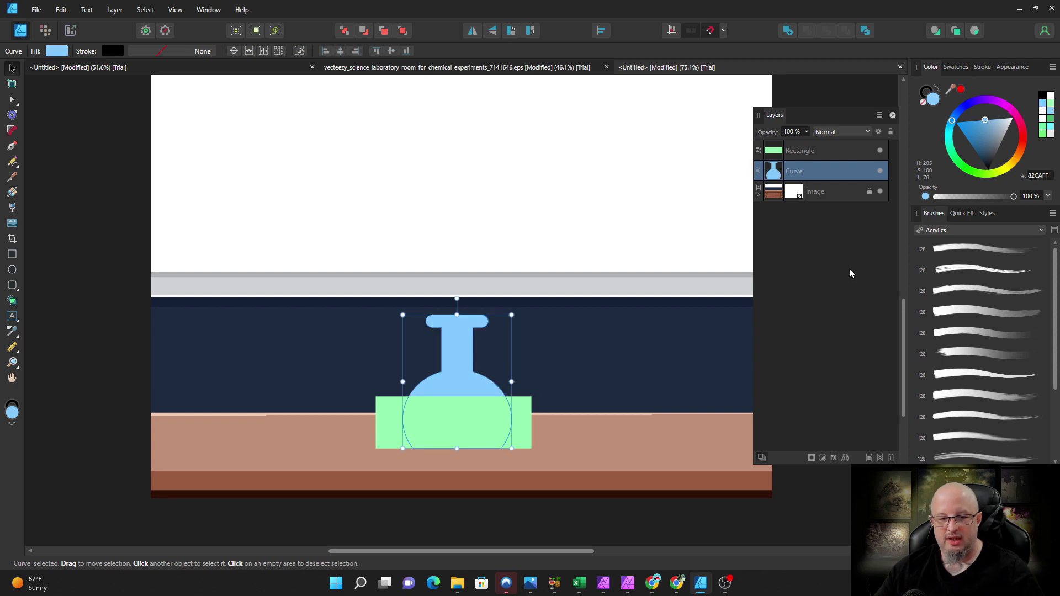
- Clip the green rectangle inside the flask's Curve layer
{"action": "left_click", "coordinate": [778, 151]}
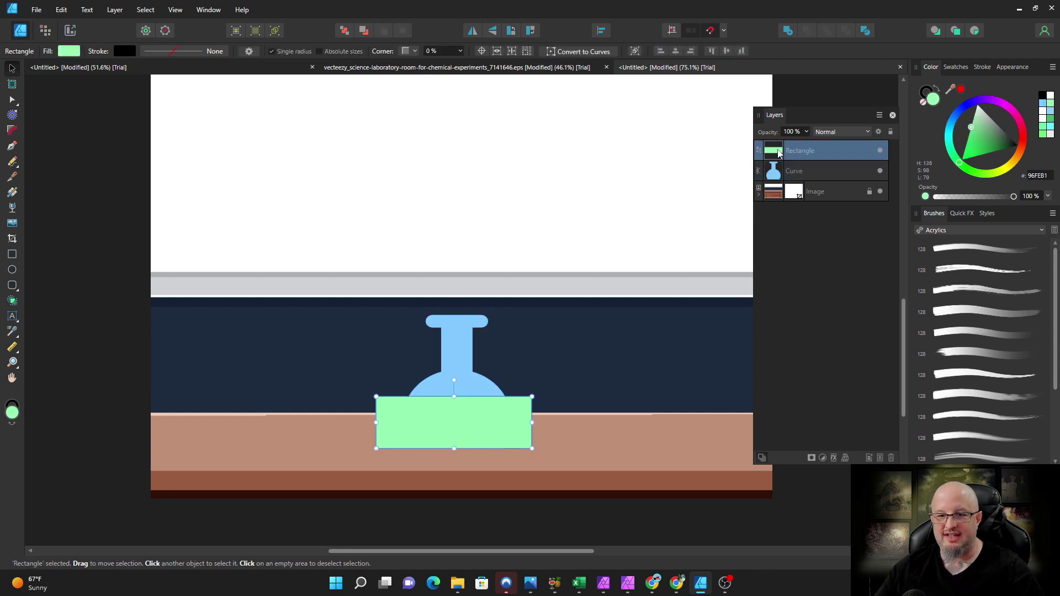
{"action": "mouse_move", "coordinate": [779, 153]}
{"action": "left_mouse_down"}
{"action": "mouse_move", "coordinate": [793, 182]}
{"action": "mouse_move", "coordinate": [788, 154]}
{"action": "left_mouse_up"}
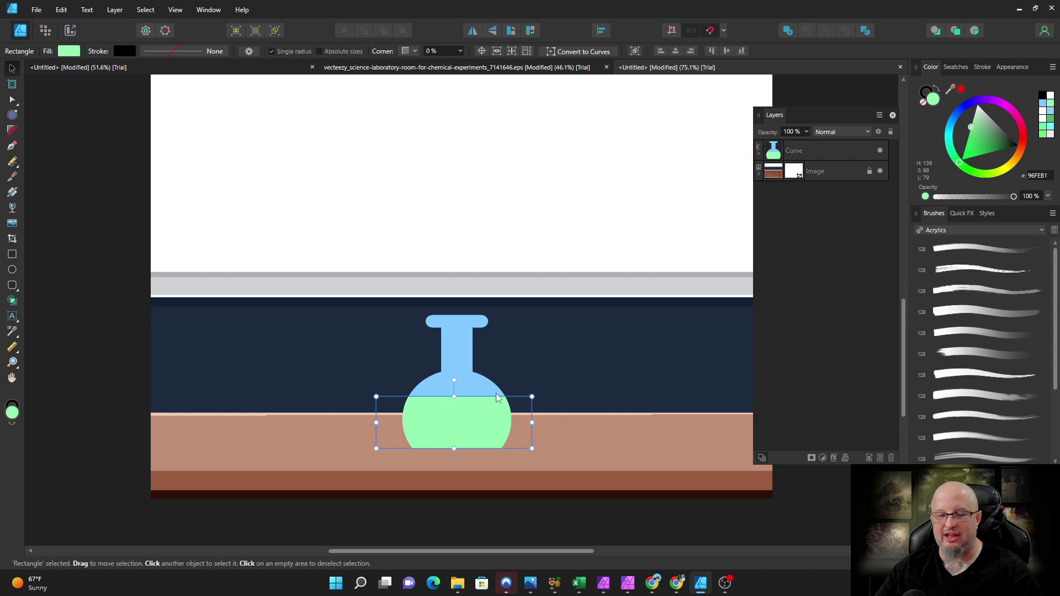
{"action": "left_click", "coordinate": [759, 154]}
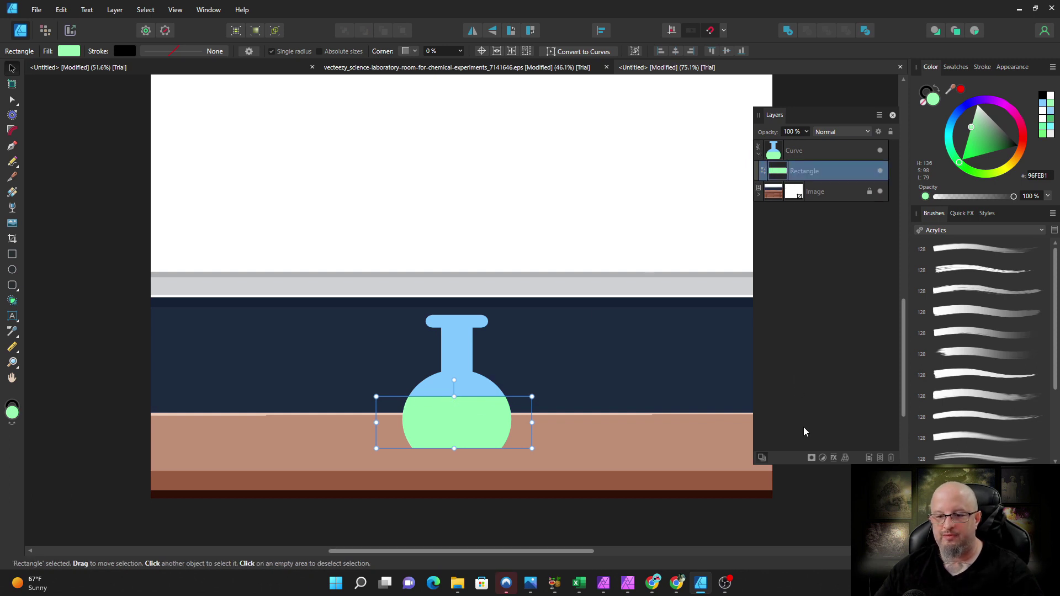
- Apply a Quad mesh warp to the green liquid and bend its top into a wave
{"action": "left_click", "coordinate": [845, 459]}
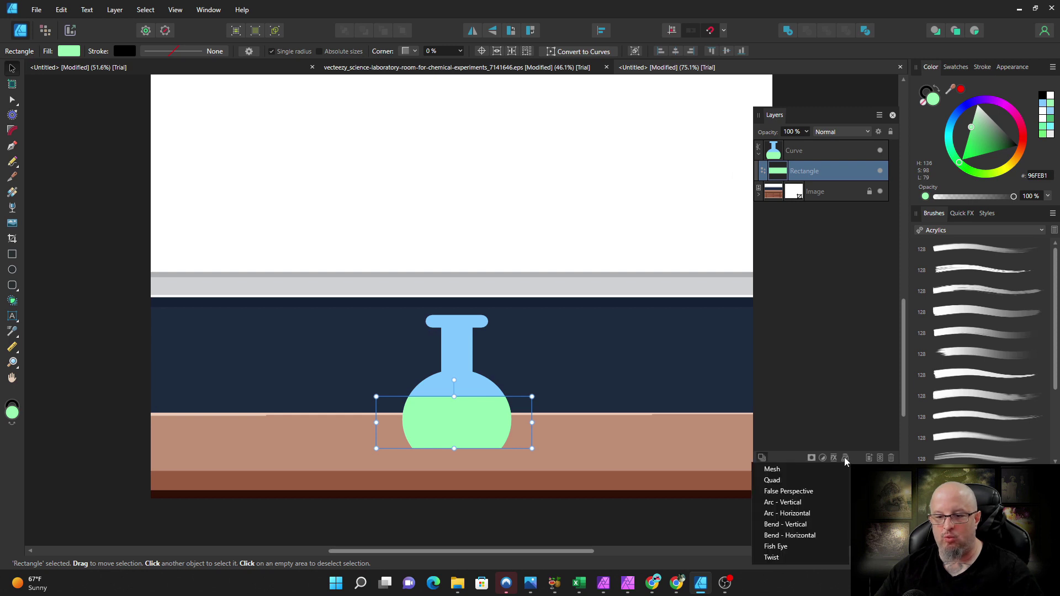
{"action": "left_click", "coordinate": [784, 480]}
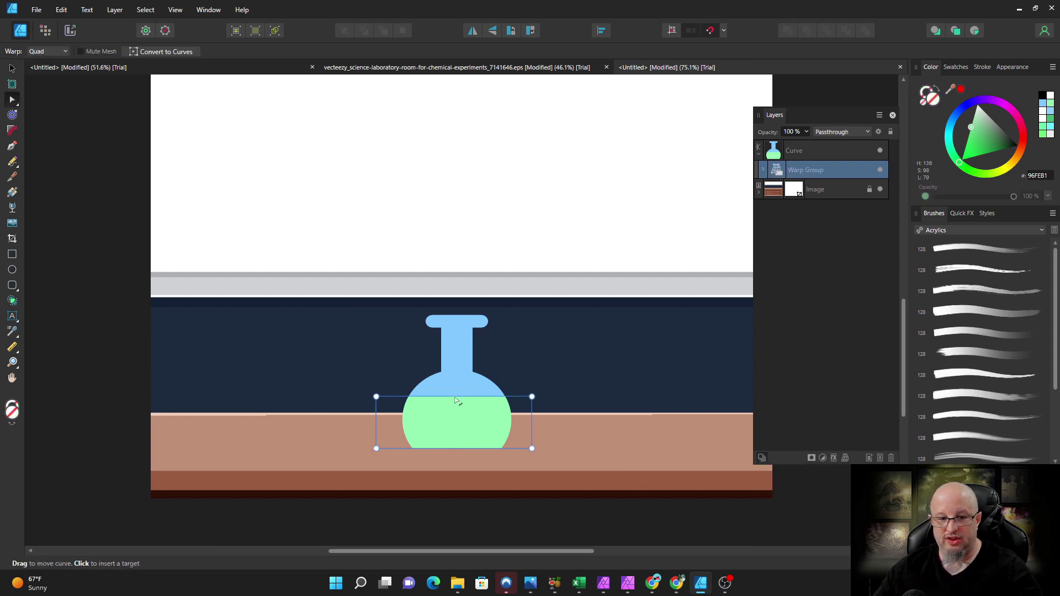
{"action": "left_click_drag", "start_coordinate": [457, 403], "coordinate": [453, 413]}
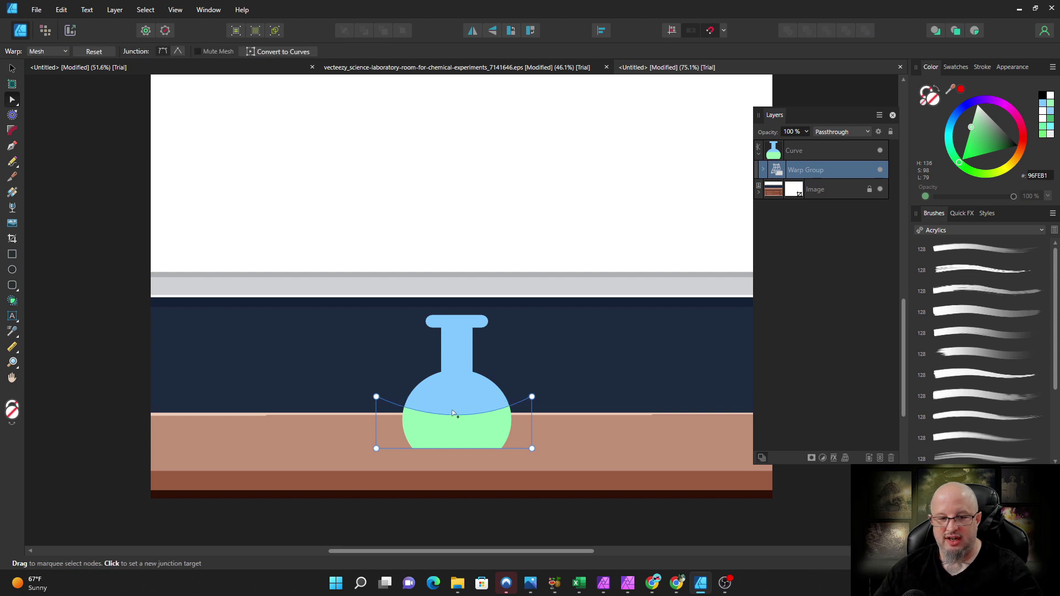
{"action": "left_click", "coordinate": [424, 408]}
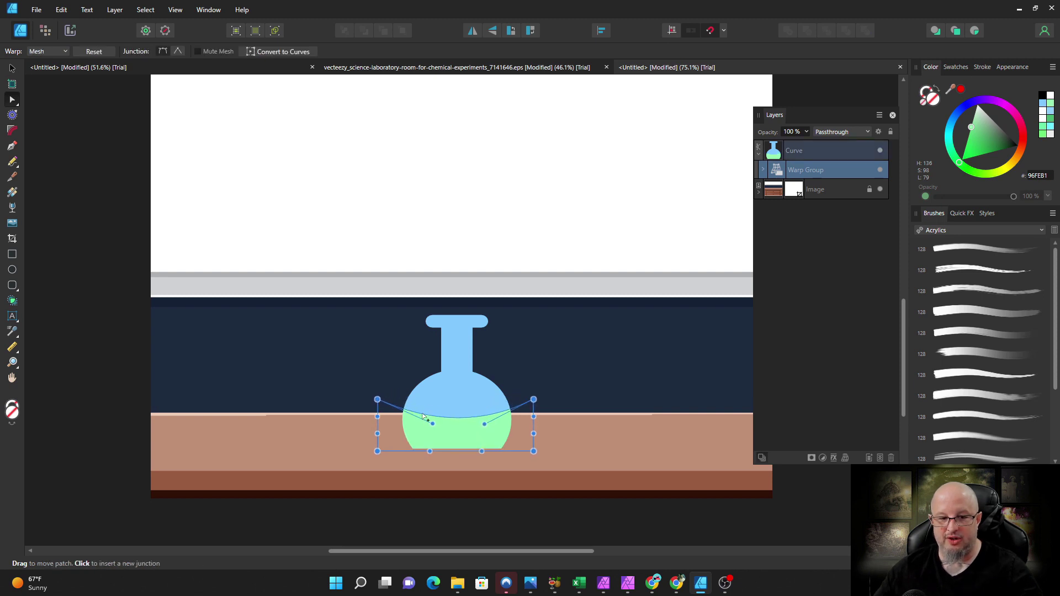
{"action": "left_click_drag", "start_coordinate": [430, 420], "coordinate": [439, 384]}
{"action": "left_click_drag", "start_coordinate": [483, 421], "coordinate": [467, 467]}
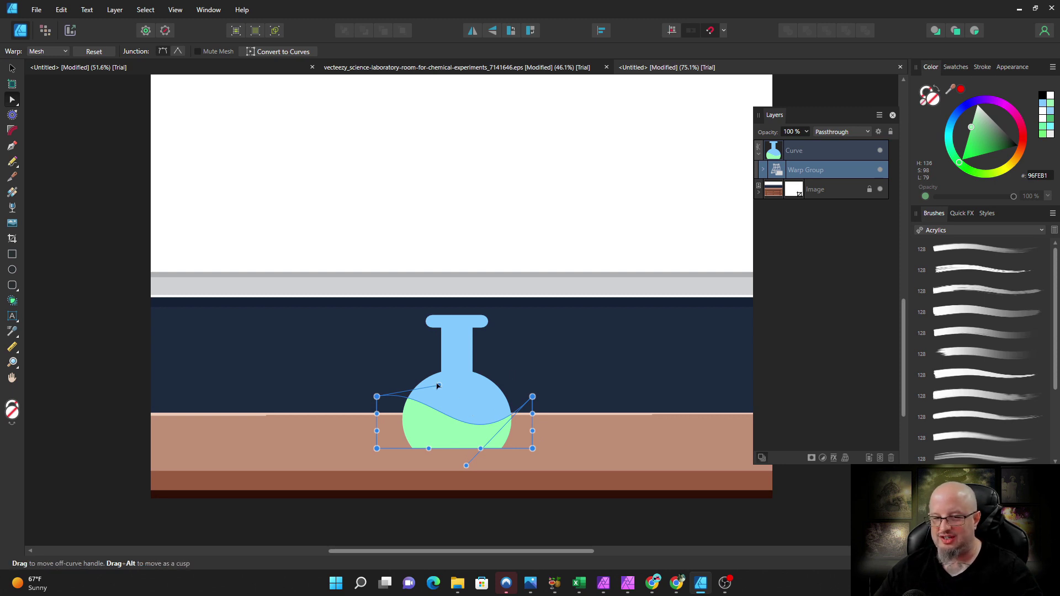
{"action": "left_click", "coordinate": [540, 382]}
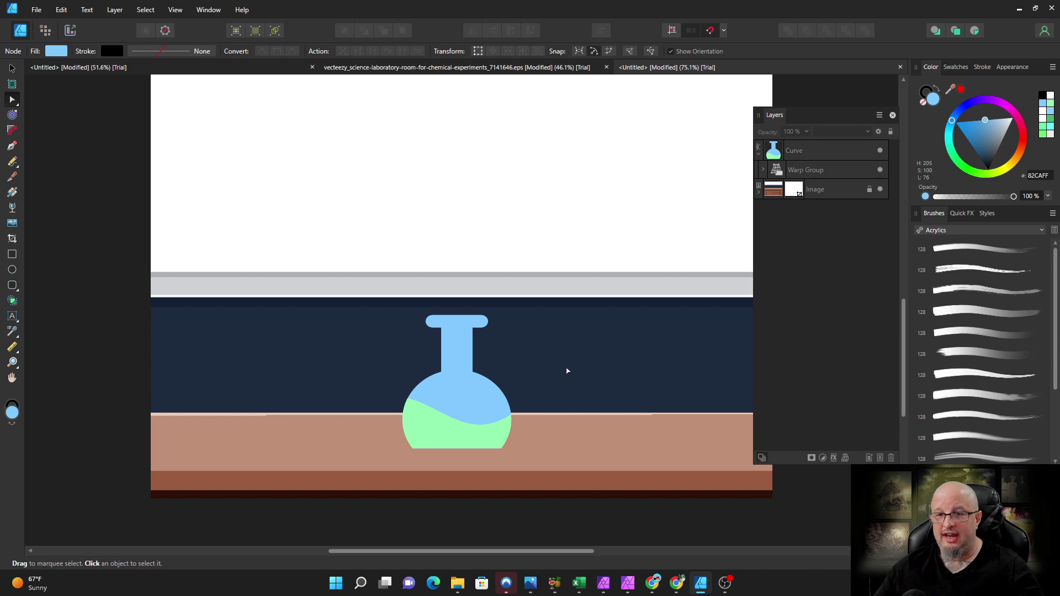
{"action": "left_click", "coordinate": [764, 170]}
- Select the green Rectangle inside the Warp Group in the Layers panel
{"action": "left_click", "coordinate": [787, 190]}
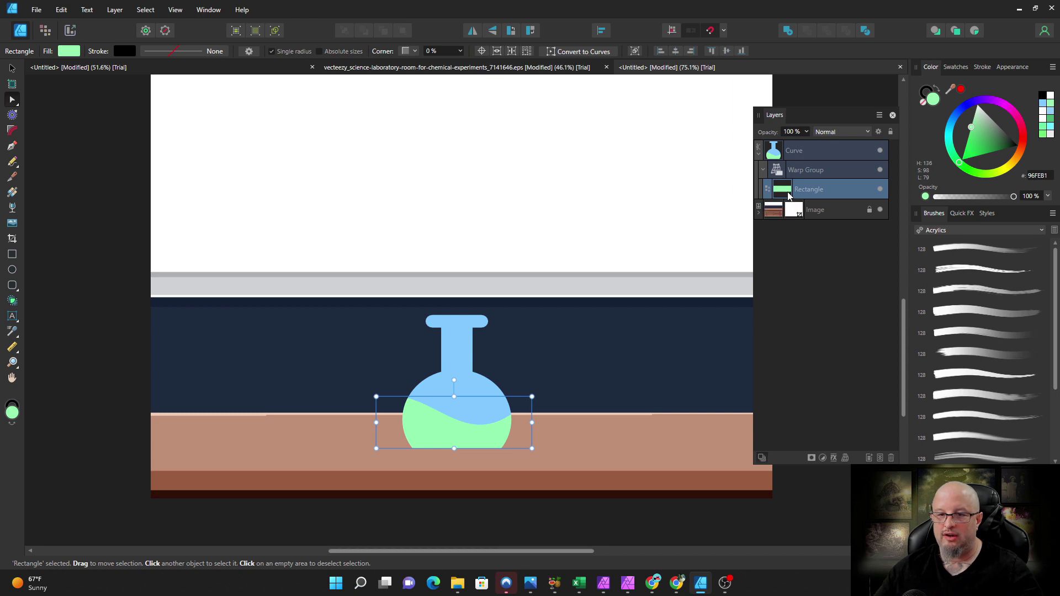
{"action": "left_click_drag", "start_coordinate": [790, 144], "coordinate": [795, 174]}
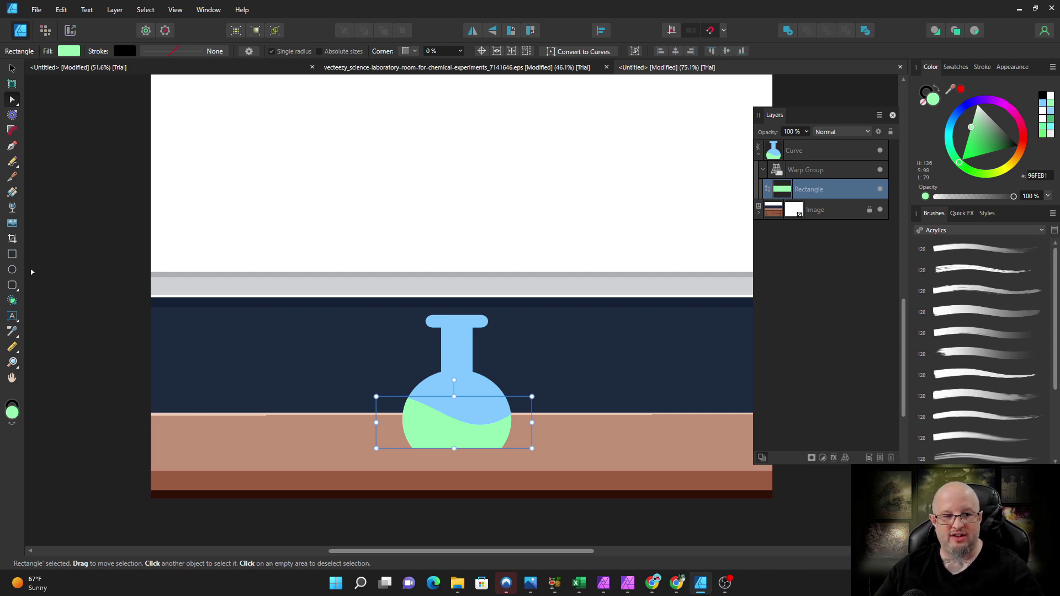
- Draw a thin white rounded-rectangle highlight bar down the flask's neck
{"action": "left_click", "coordinate": [12, 285]}
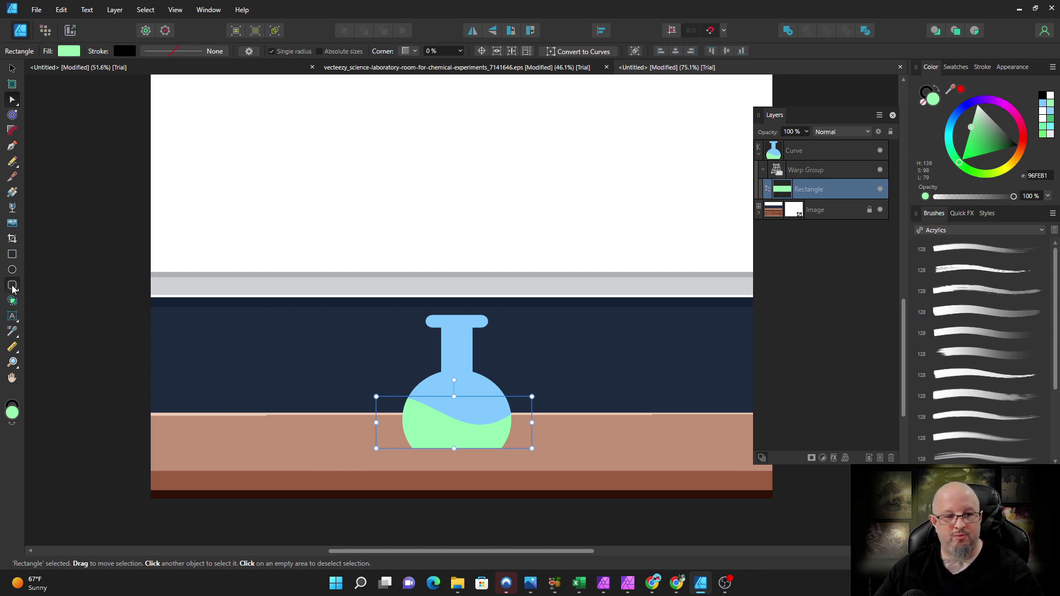
{"action": "left_click_drag", "start_coordinate": [445, 328], "coordinate": [453, 397]}
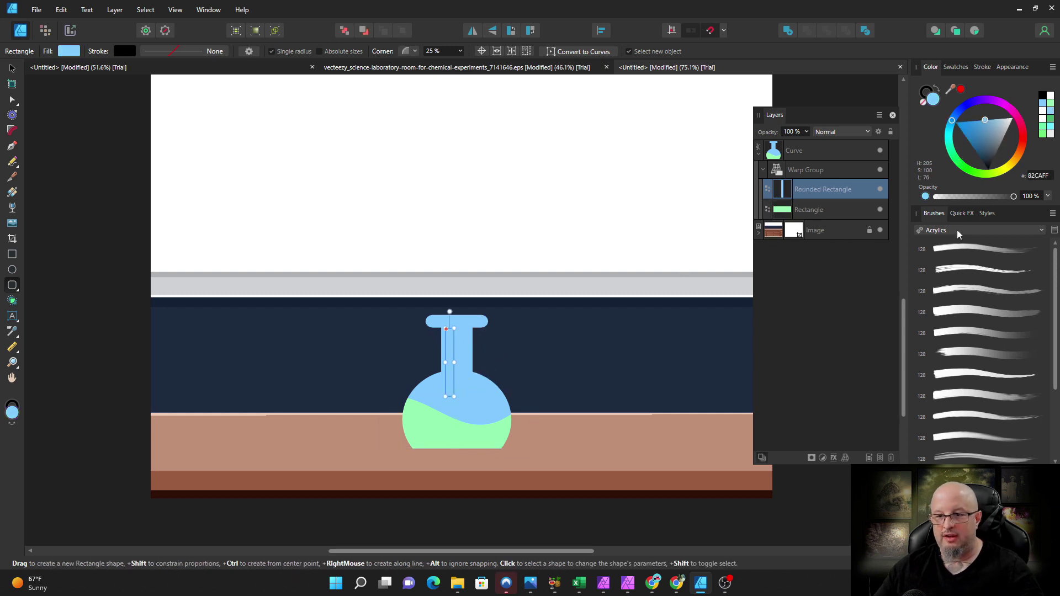
{"action": "left_click_drag", "start_coordinate": [1006, 129], "coordinate": [1021, 117]}
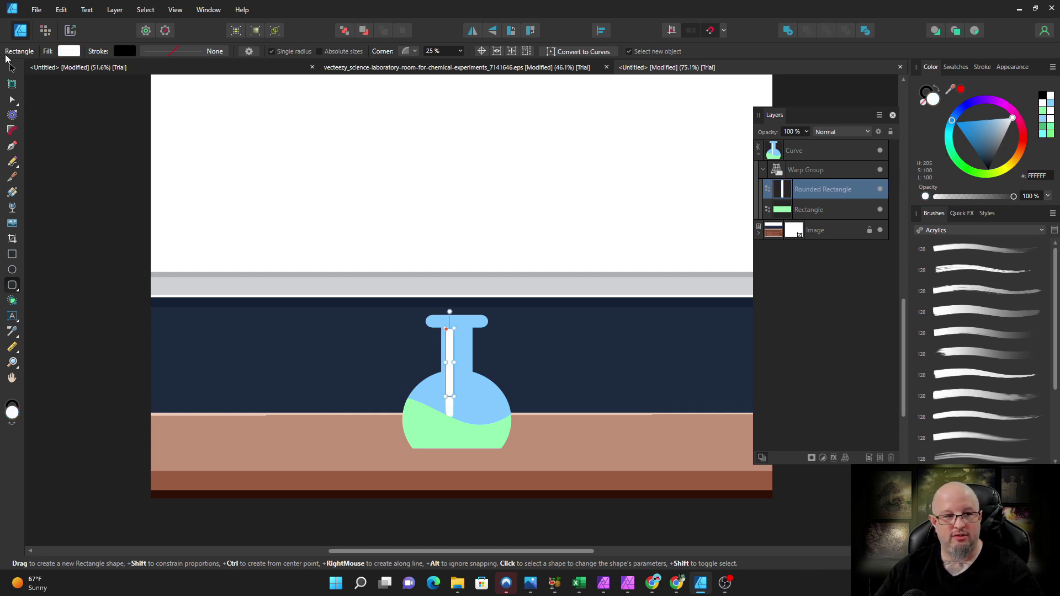
{"action": "left_click", "coordinate": [12, 70]}
{"action": "left_click_drag", "start_coordinate": [442, 384], "coordinate": [451, 379]}
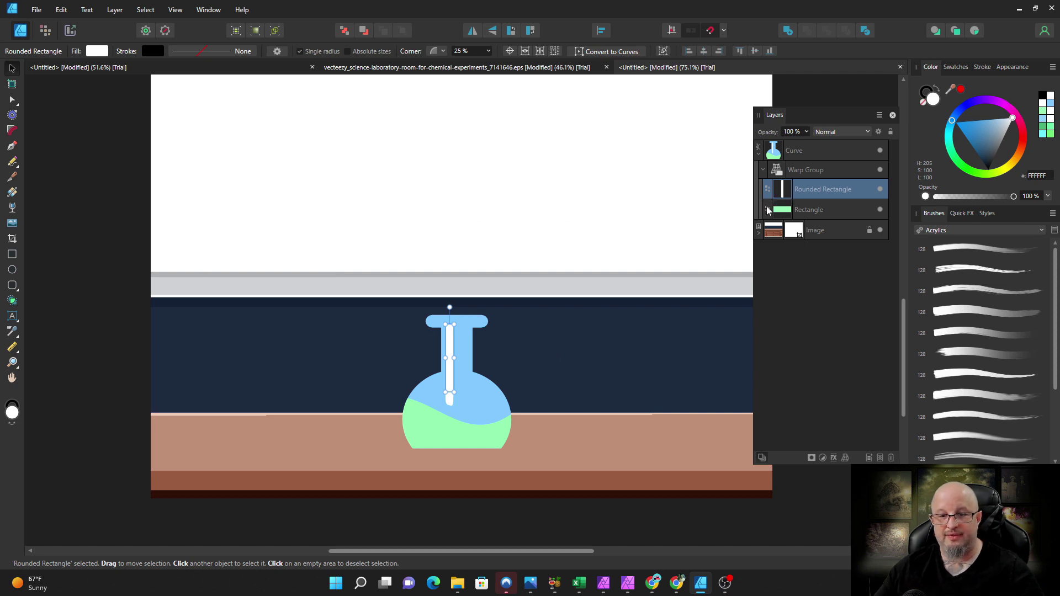
- Knife the white highlight in two and pull its lower piece out of the flask
{"action": "left_click", "coordinate": [12, 176]}
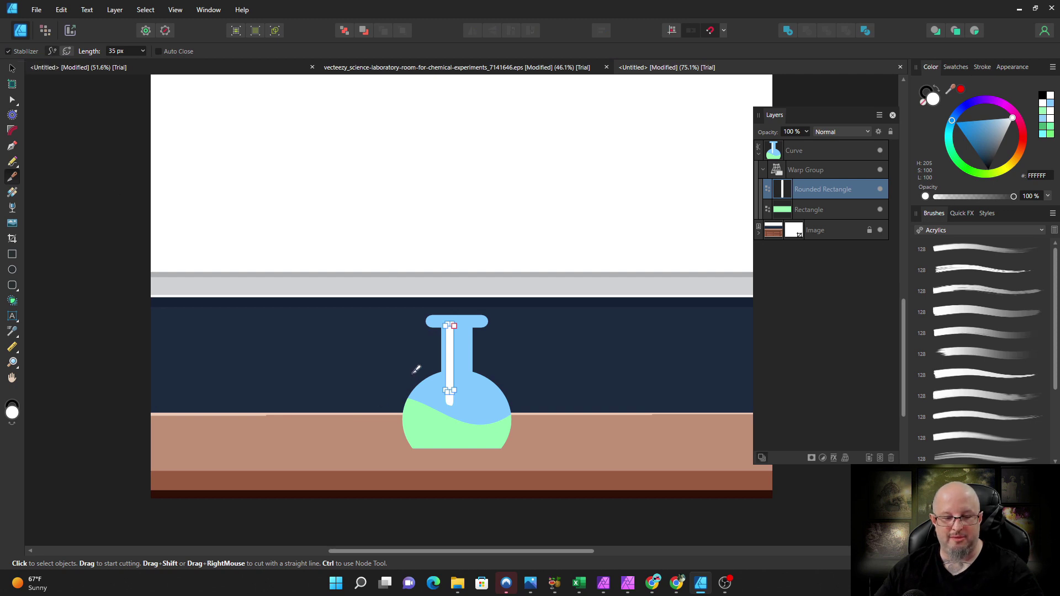
{"action": "left_click_drag", "start_coordinate": [413, 373], "coordinate": [503, 384]}
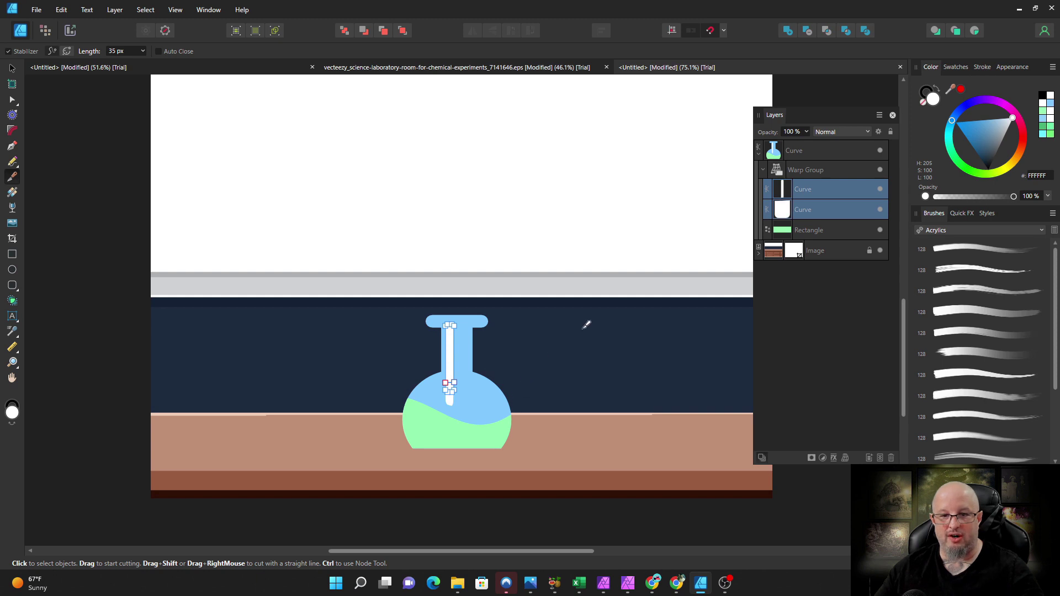
{"action": "left_click", "coordinate": [790, 215]}
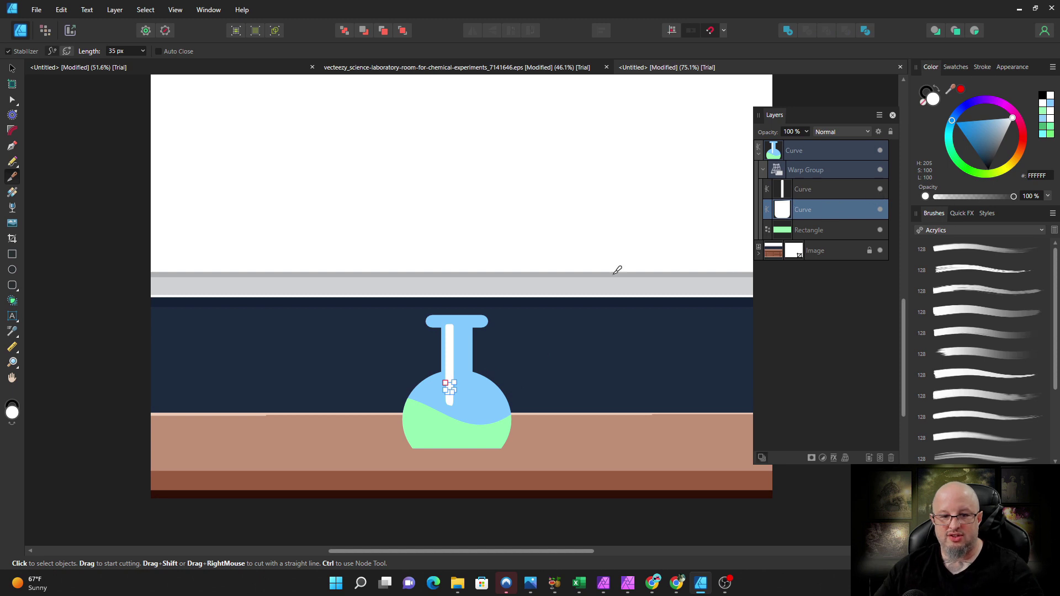
{"action": "left_click", "coordinate": [12, 68]}
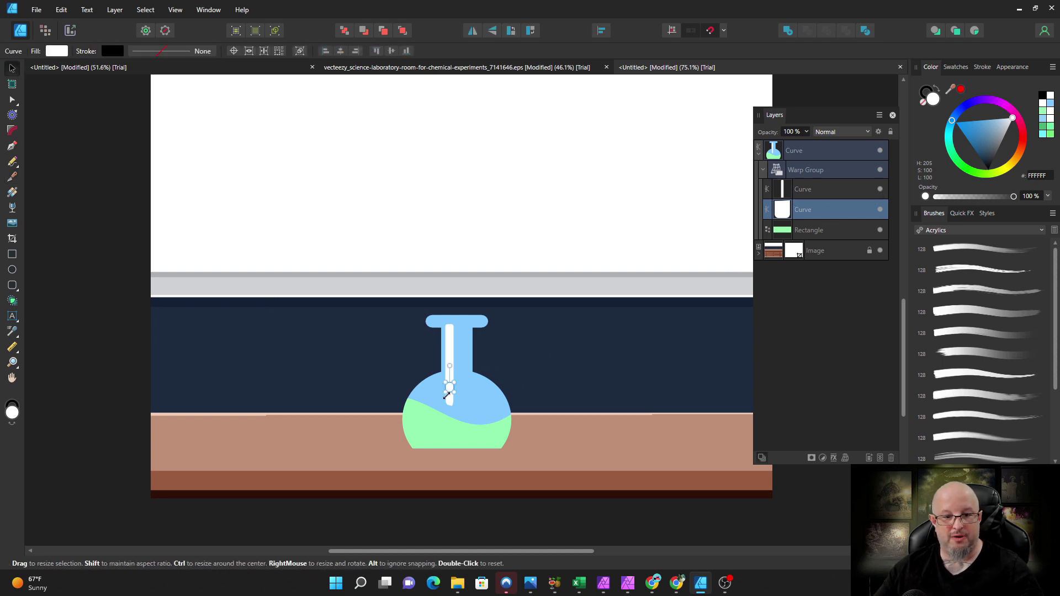
{"action": "mouse_move", "coordinate": [449, 389]}
{"action": "left_mouse_down"}
{"action": "mouse_move", "coordinate": [483, 427]}
{"action": "mouse_move", "coordinate": [490, 367]}
{"action": "mouse_move", "coordinate": [519, 388]}
{"action": "mouse_move", "coordinate": [466, 402]}
{"action": "left_mouse_up"}
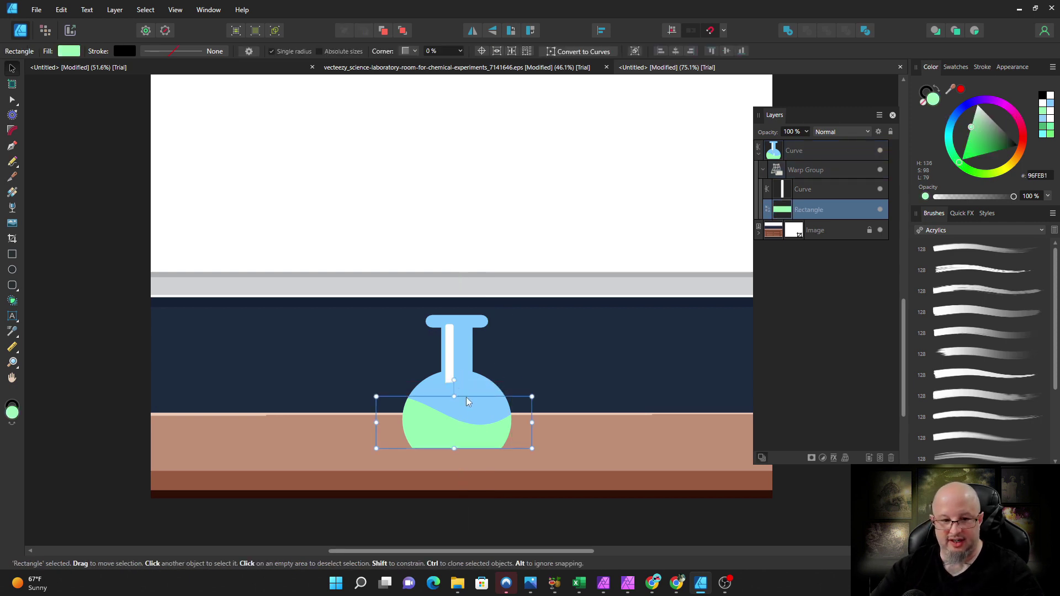
{"action": "left_click", "coordinate": [452, 353]}
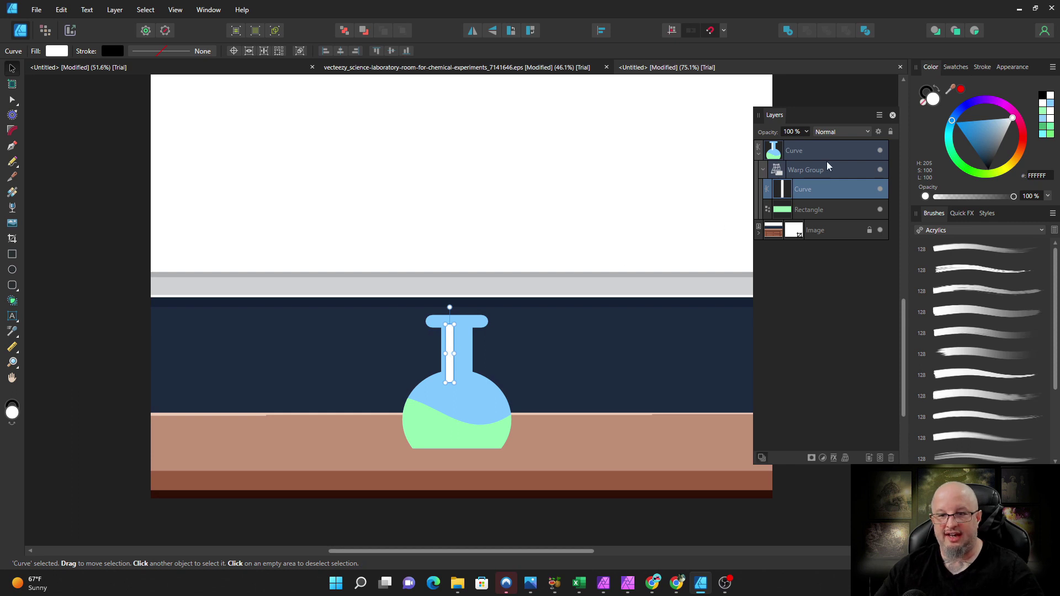
- Set the neck highlight to Lighten blend mode at 50% opacity
{"action": "left_click", "coordinate": [867, 132]}
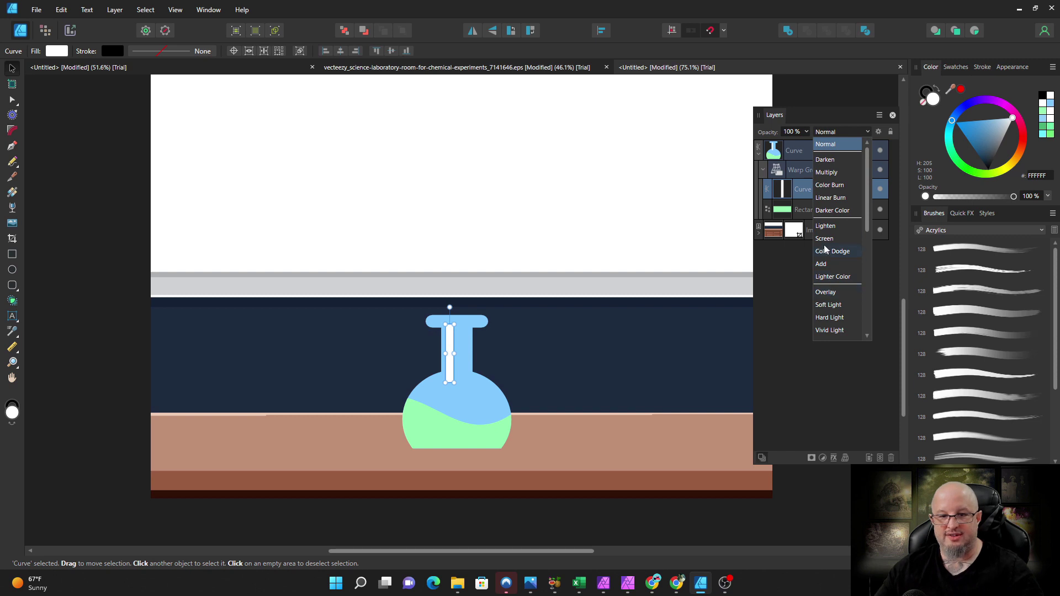
{"action": "left_click", "coordinate": [826, 227]}
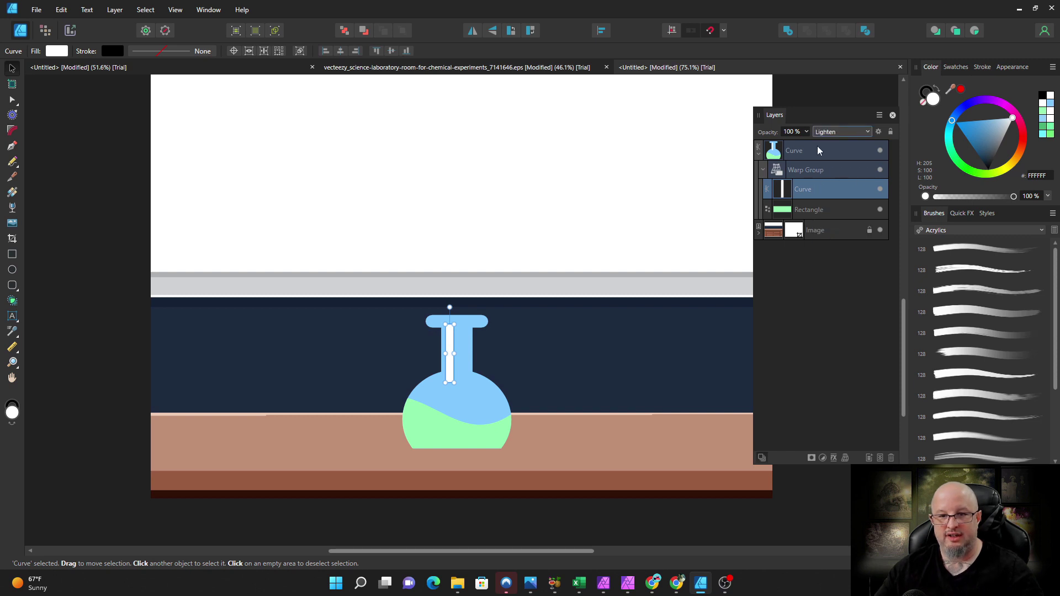
{"action": "left_click", "coordinate": [809, 134]}
{"action": "left_click_drag", "start_coordinate": [808, 145], "coordinate": [769, 151]}
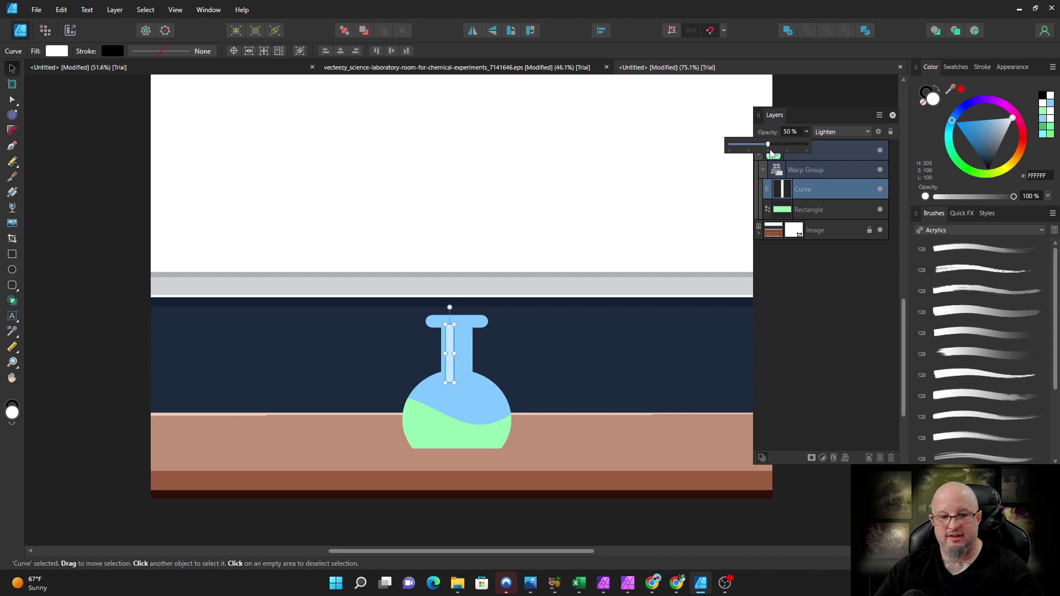
{"action": "left_click", "coordinate": [135, 200]}
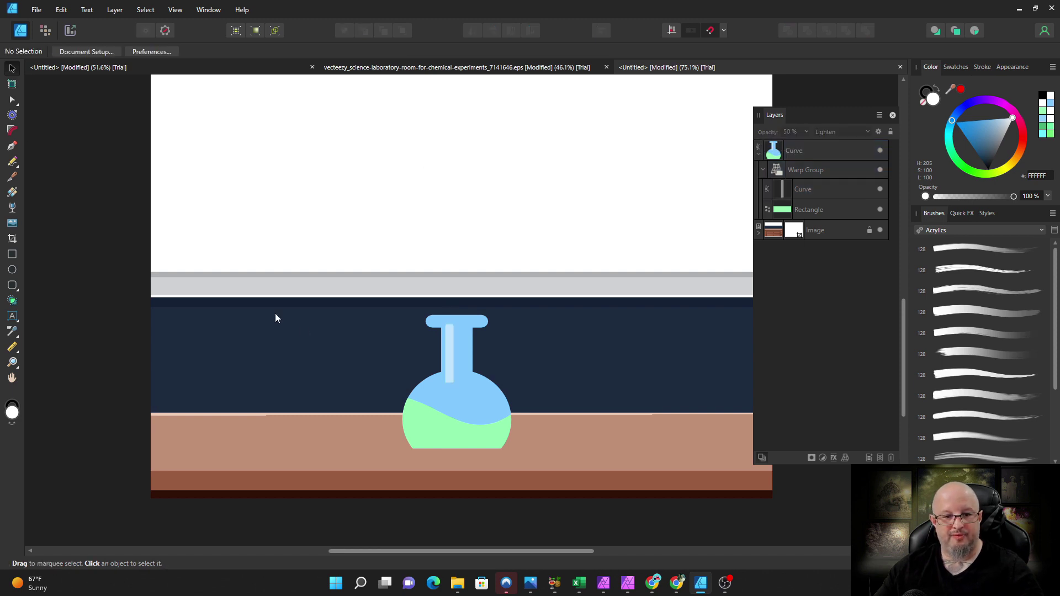
- Shrink the highlight bar slightly from its bottom and top corners
{"action": "left_click", "coordinate": [450, 369]}
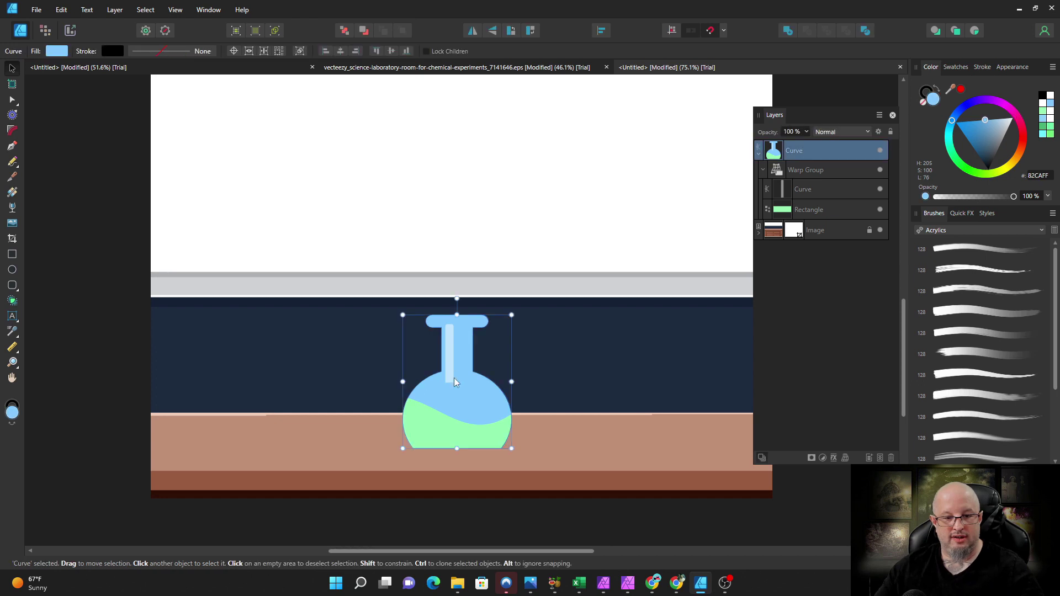
{"action": "left_click", "coordinate": [454, 377]}
{"action": "left_click", "coordinate": [785, 193]}
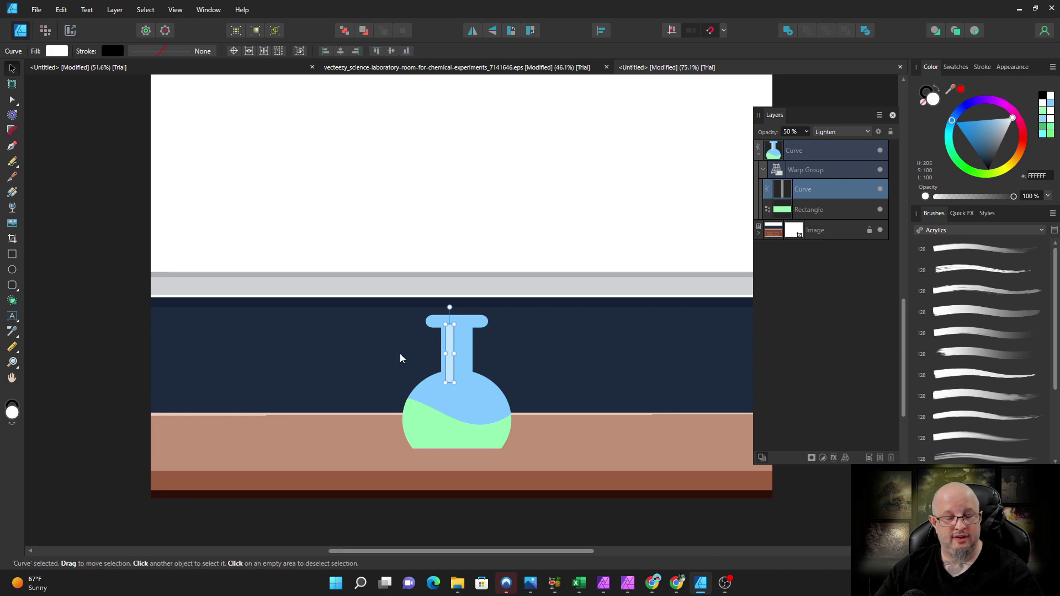
{"action": "left_click_drag", "start_coordinate": [446, 382], "coordinate": [444, 371]}
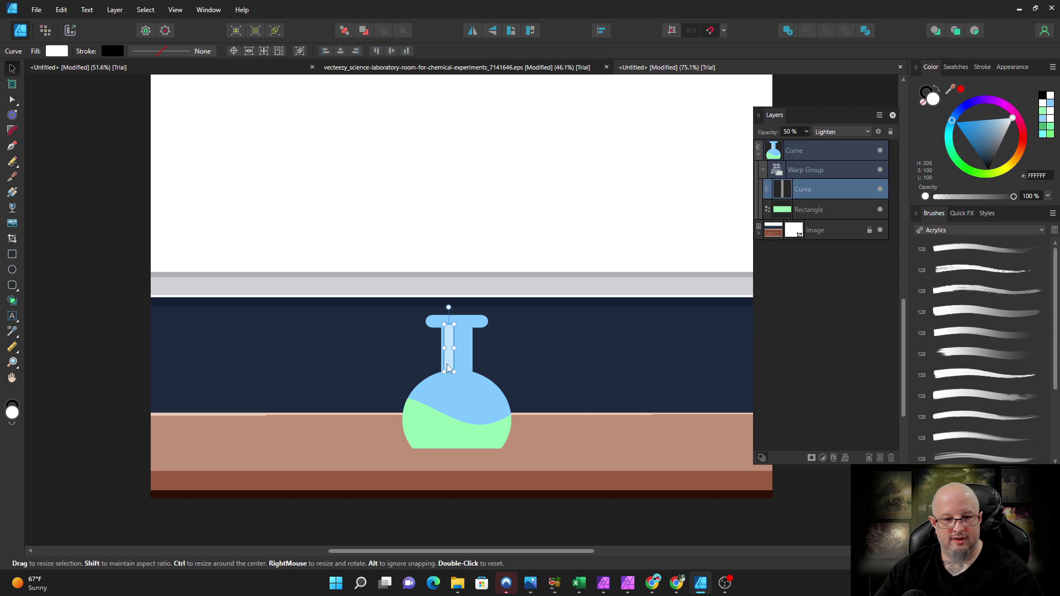
{"action": "left_click_drag", "start_coordinate": [454, 324], "coordinate": [453, 331]}
{"action": "left_click", "coordinate": [535, 380]}
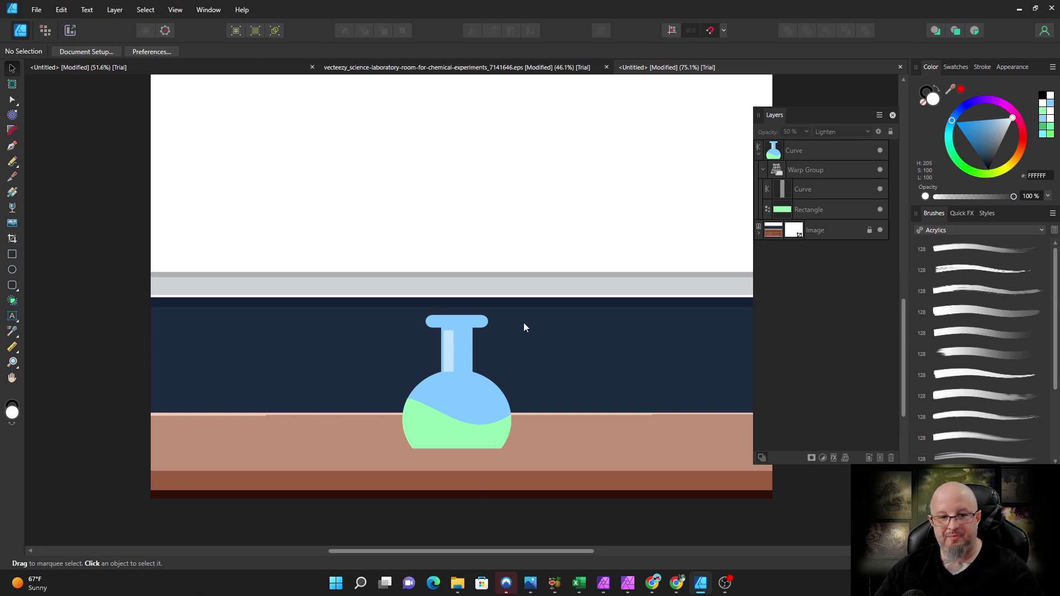
{"action": "scroll", "coordinate": [525, 326], "scroll_direction": "up", "scroll_amount": 3}
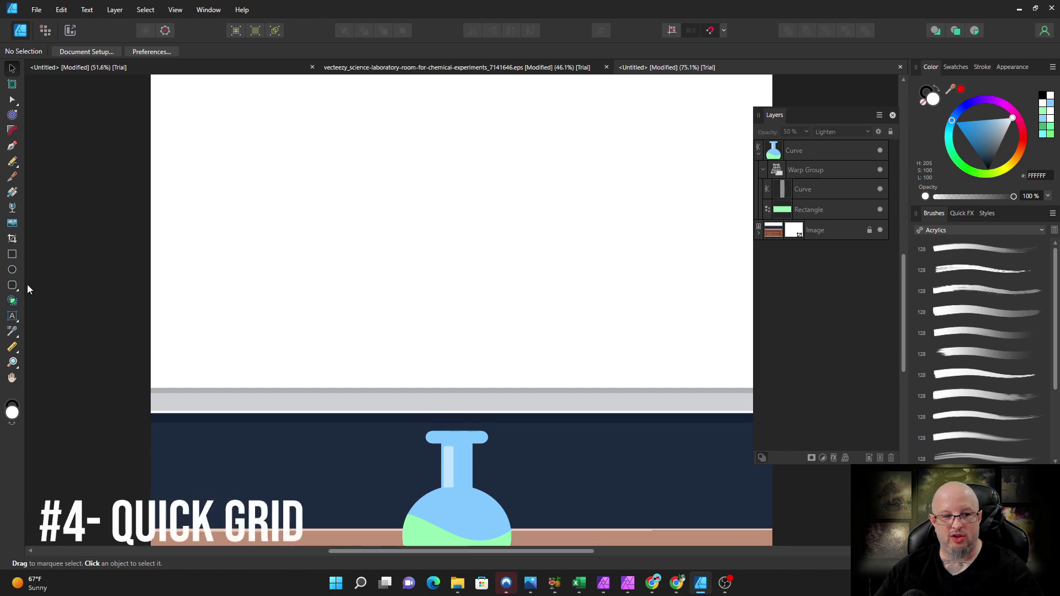
- Drag an ellipse near the page's top-left and extend it into a row of three circles
{"action": "key", "text": "m"}
{"action": "key", "text": "ctrl+minus"}
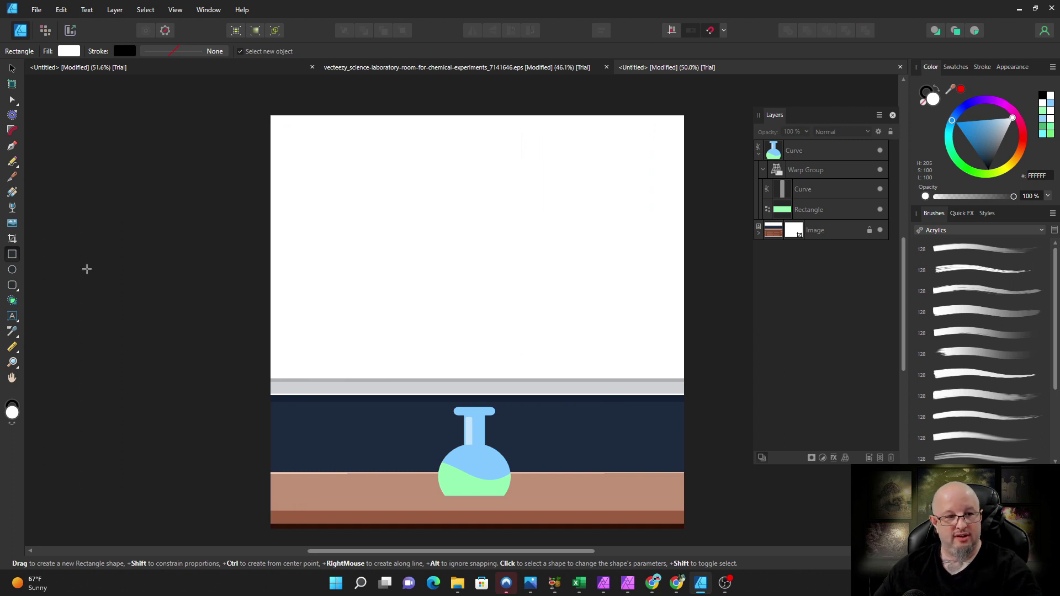
{"action": "left_click", "coordinate": [12, 270]}
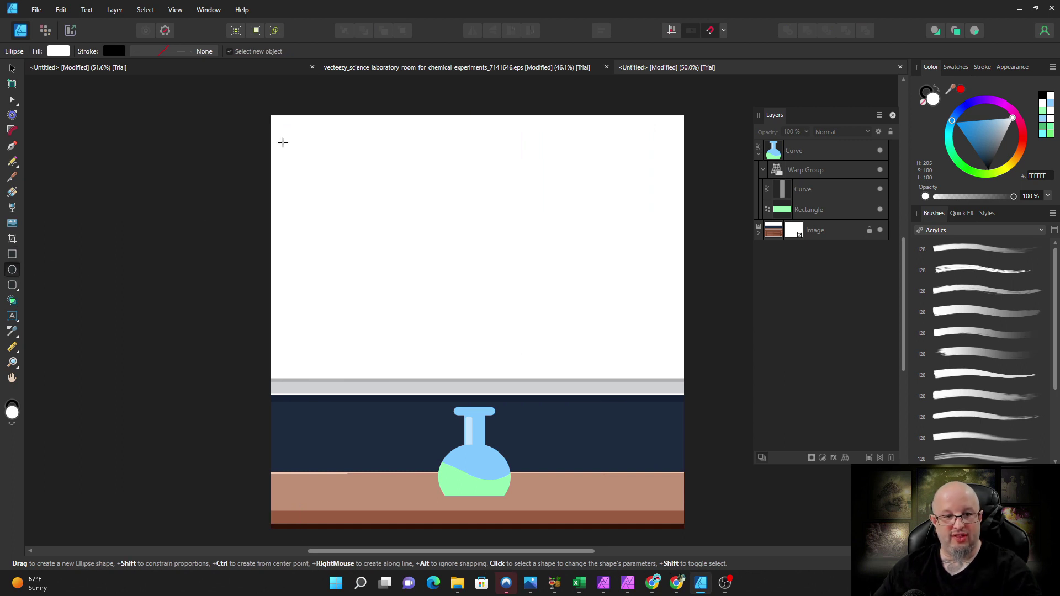
{"action": "left_click_drag", "start_coordinate": [283, 140], "coordinate": [334, 200]}
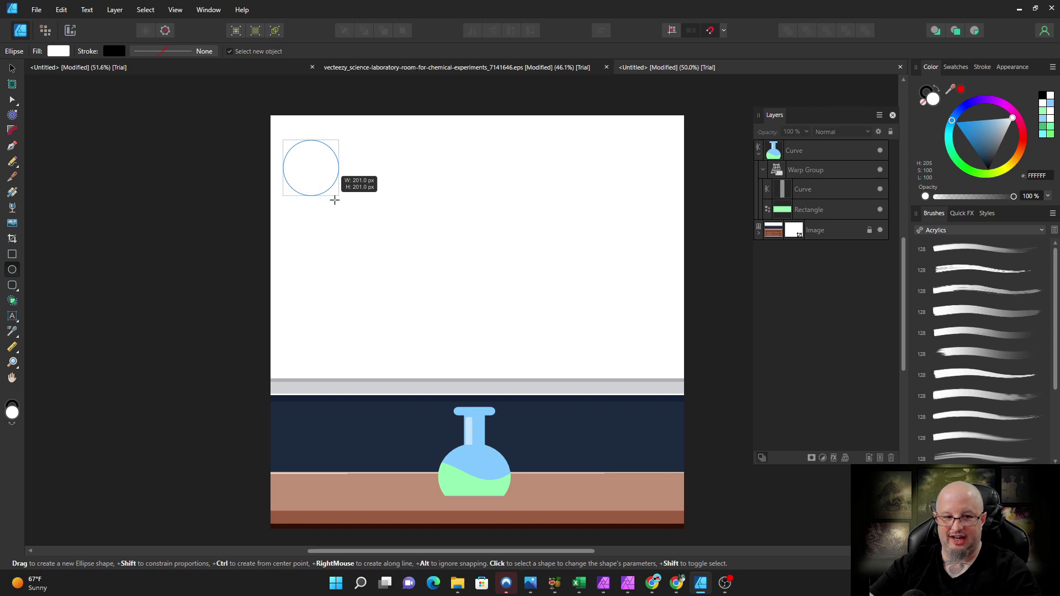
{"action": "right_click", "coordinate": [335, 200]}
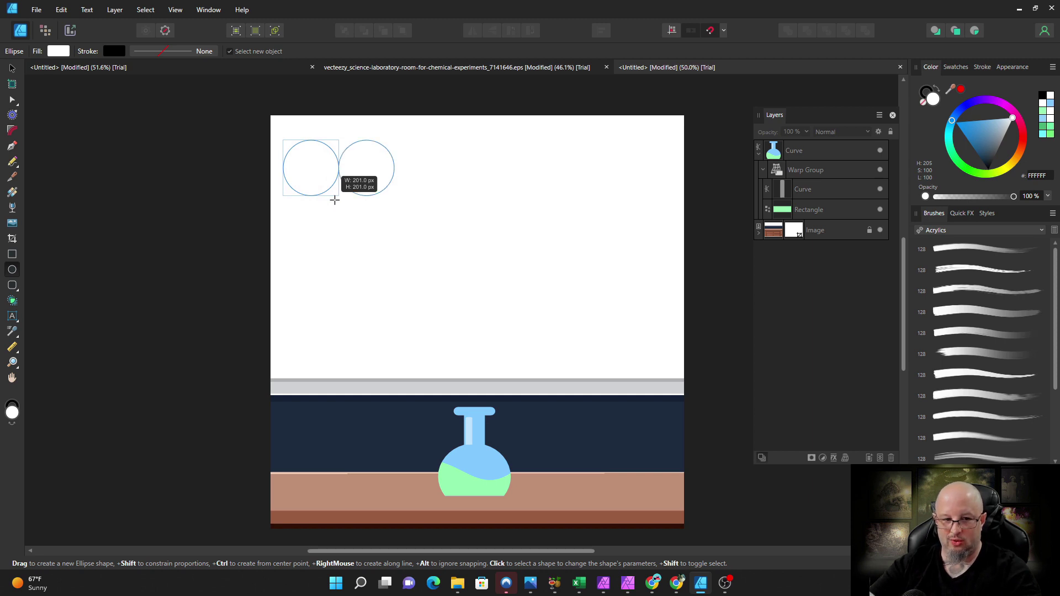
{"action": "right_click", "coordinate": [335, 200]}
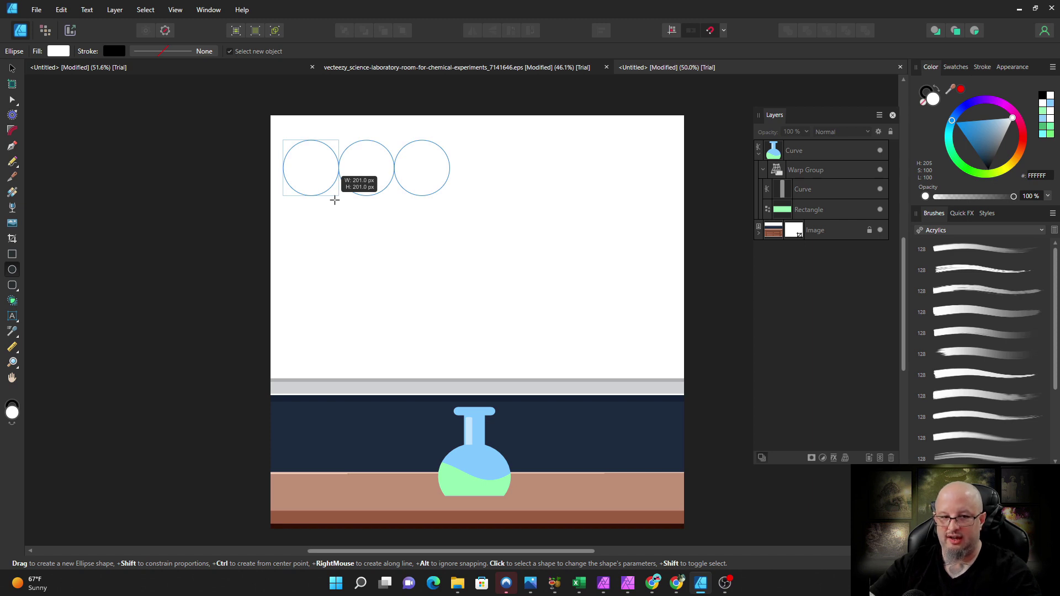
{"action": "scroll", "coordinate": [335, 199], "scroll_direction": "up", "scroll_amount": 3}
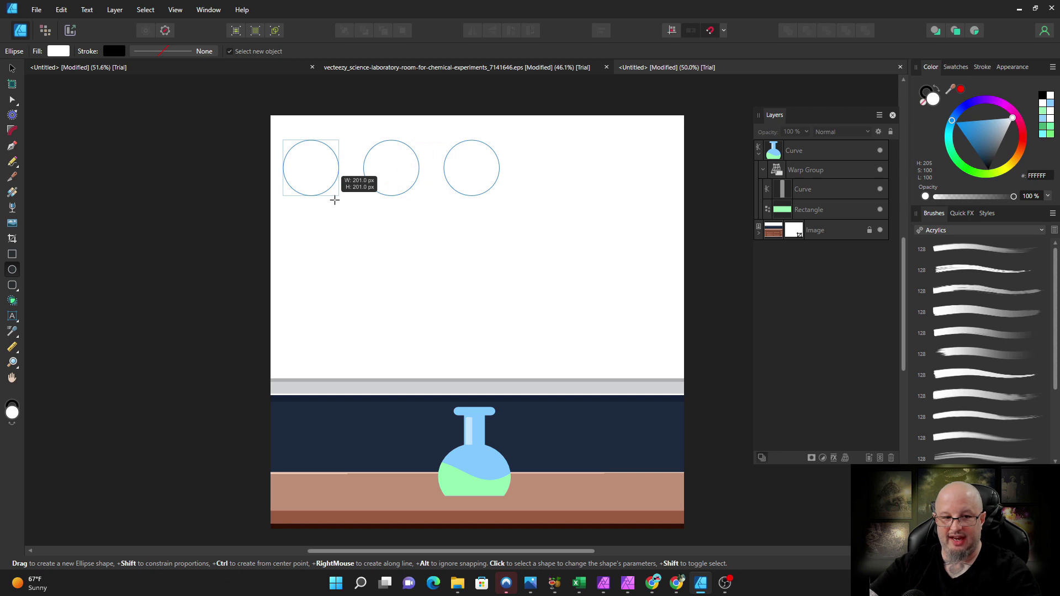
- Add rows with the arrow keys to finish a 3×3 circle grid with wider row gaps
{"action": "key", "text": "Up"}
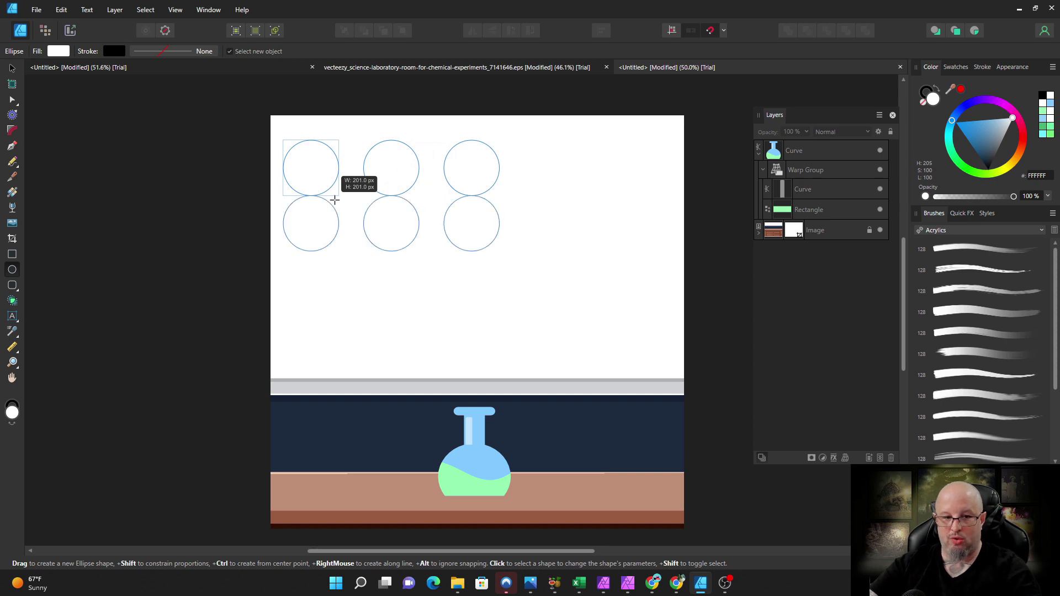
{"action": "key", "text": "Up"}
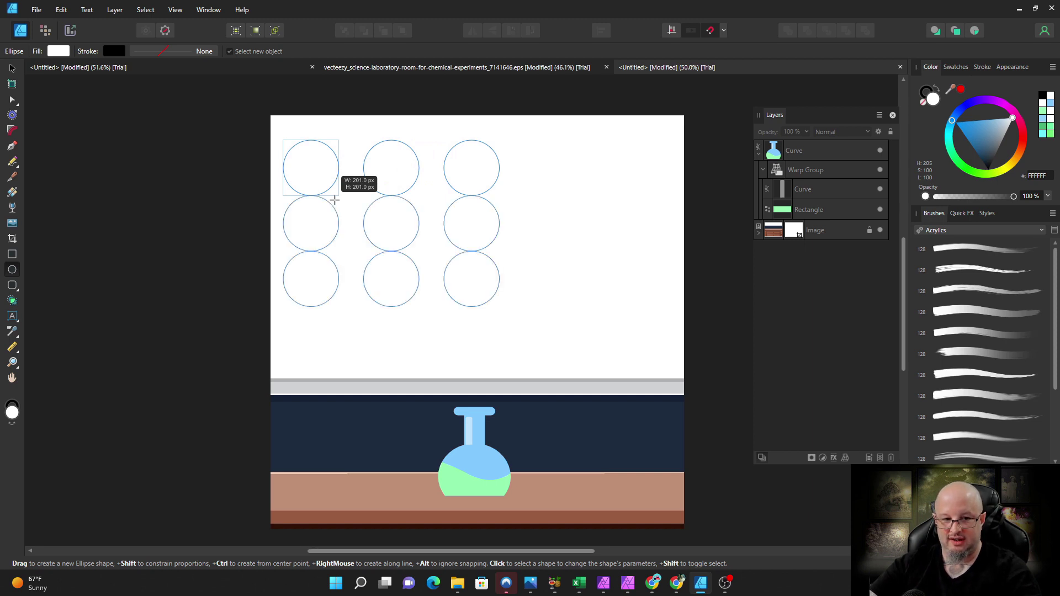
{"action": "key", "text": "Up"}
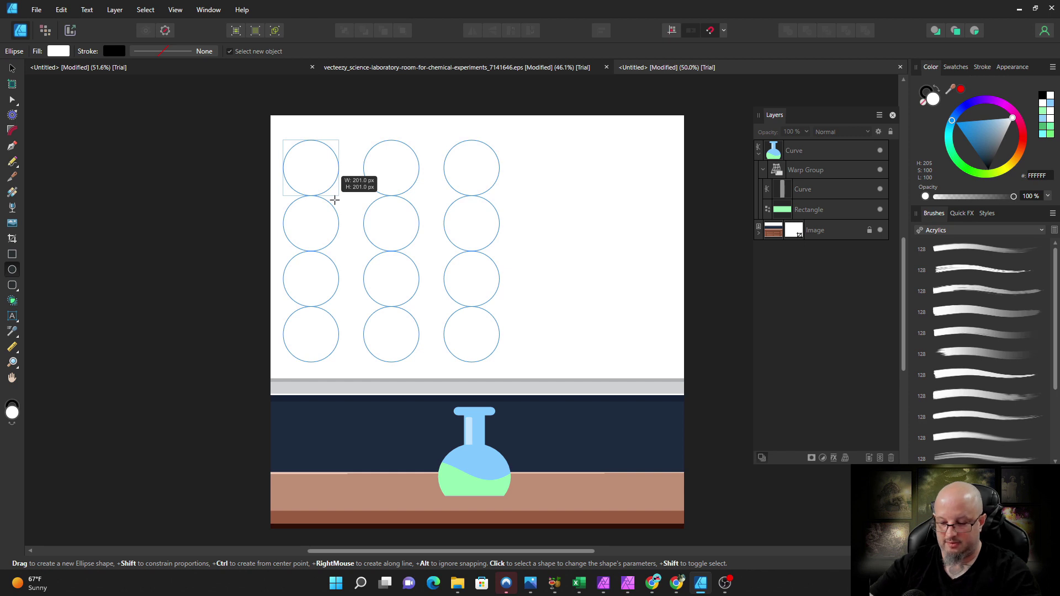
{"action": "key", "text": "Down"}
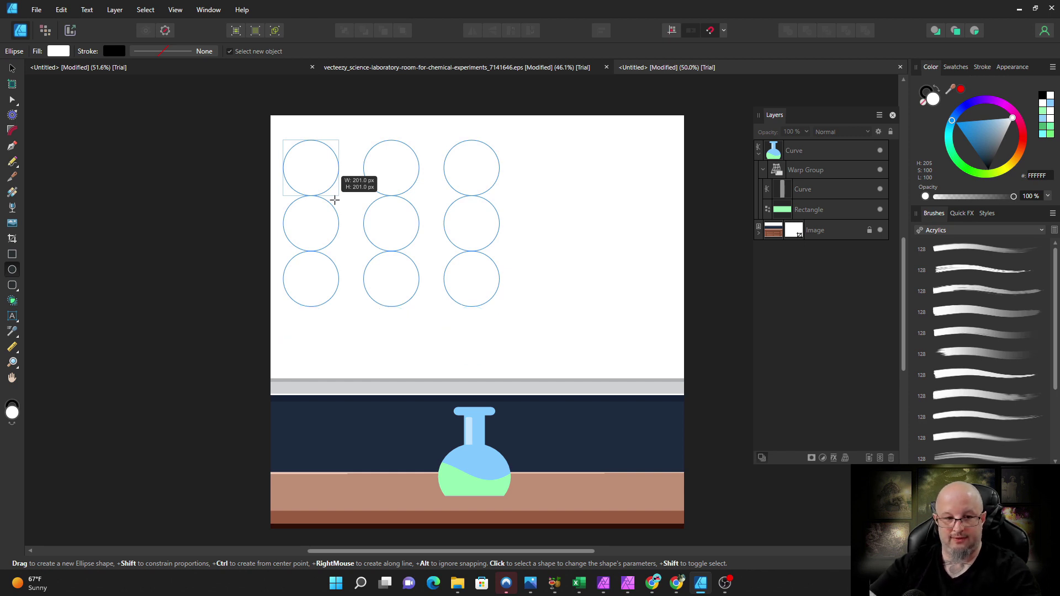
{"action": "key", "text": "ctrl+Up"}
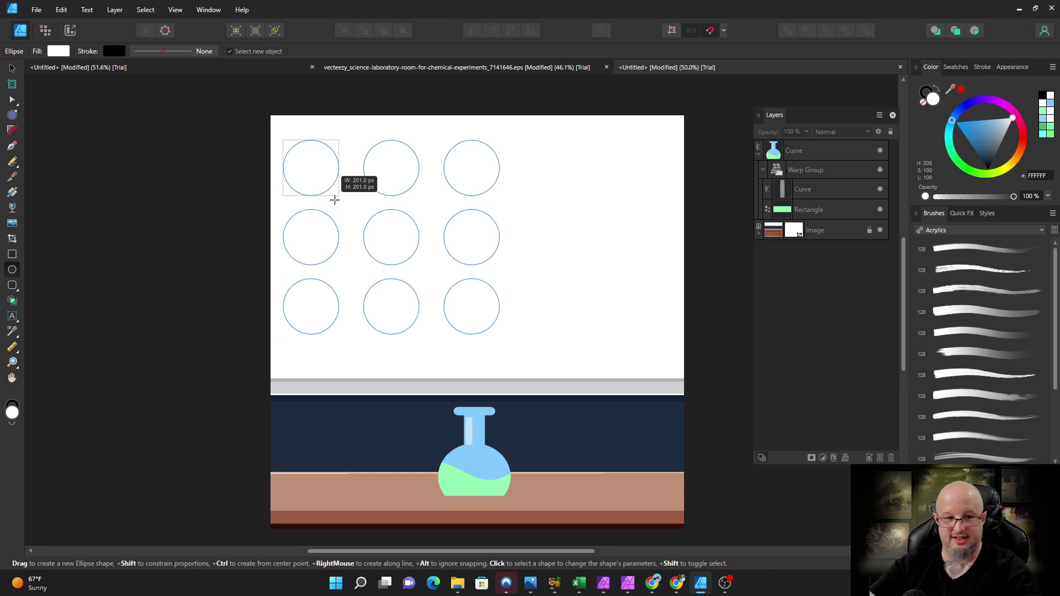
- Finish the nine-circle grid, enlarge it, shift it right, and fill all circles black
{"action": "left_click_drag", "start_coordinate": [334, 200], "coordinate": [335, 200]}
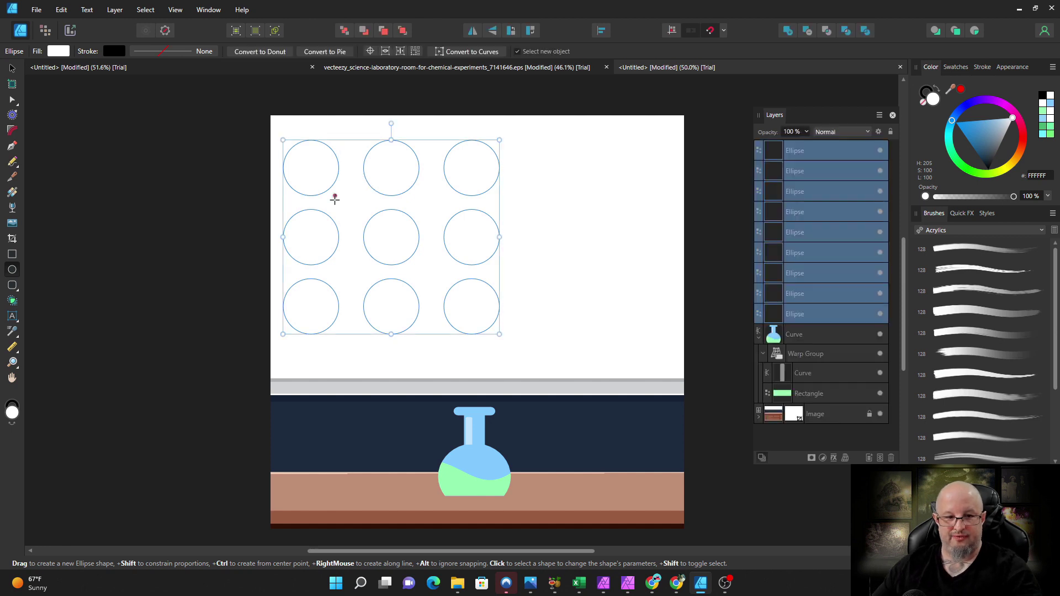
{"action": "left_click_drag", "start_coordinate": [499, 334], "coordinate": [536, 364]}
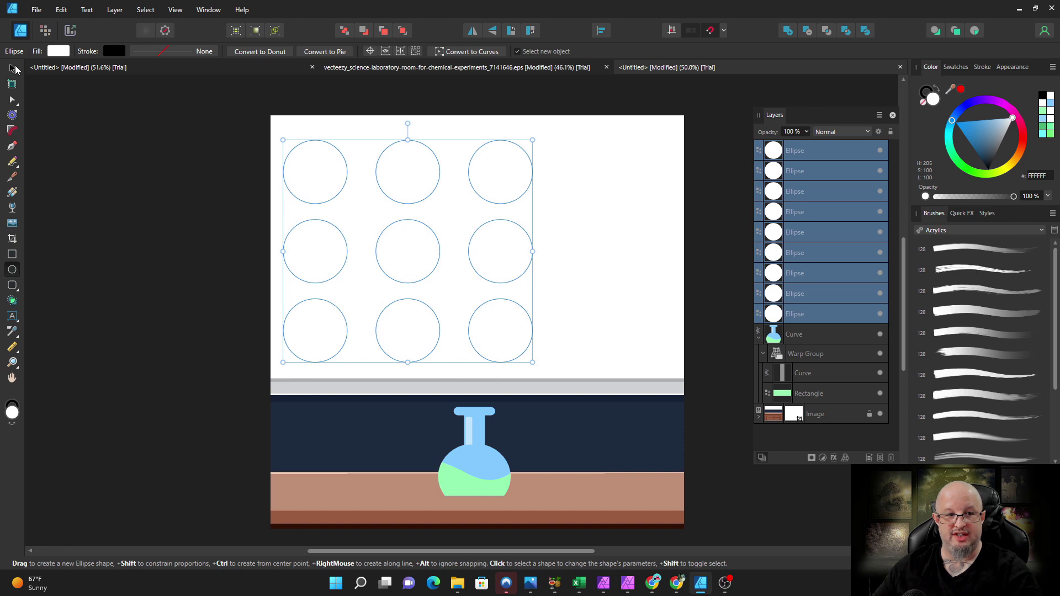
{"action": "left_click", "coordinate": [12, 67]}
{"action": "left_click_drag", "start_coordinate": [393, 272], "coordinate": [445, 266]}
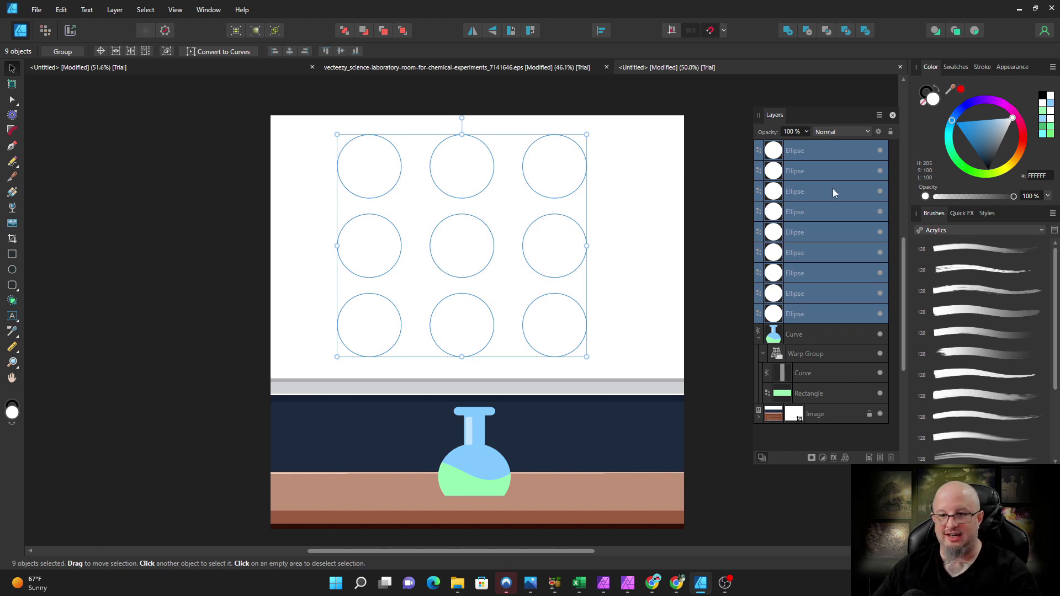
{"action": "left_click_drag", "start_coordinate": [985, 148], "coordinate": [987, 180]}
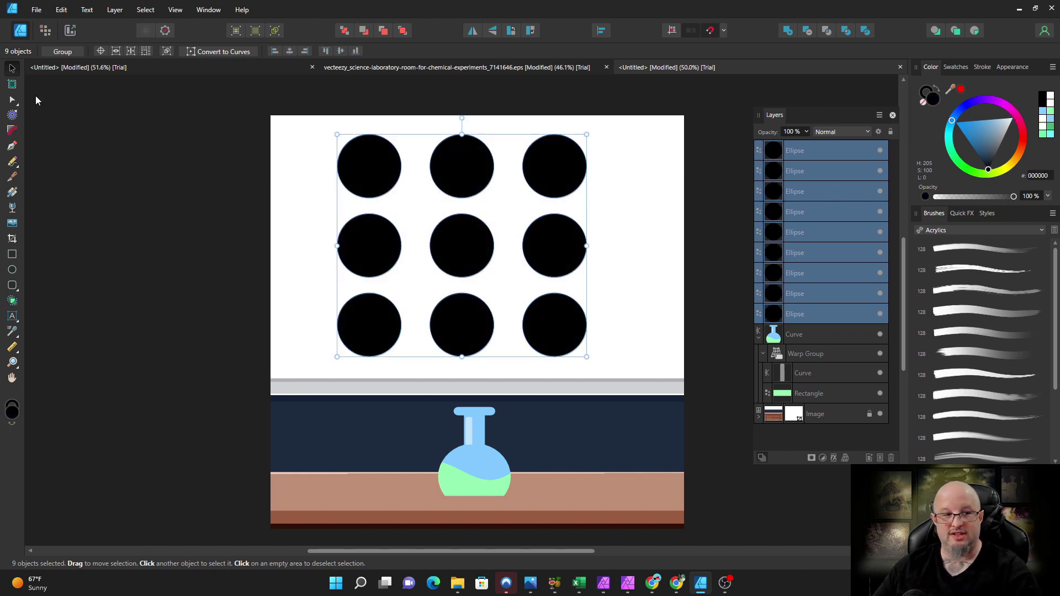
{"action": "left_click_drag", "start_coordinate": [455, 271], "coordinate": [459, 271]}
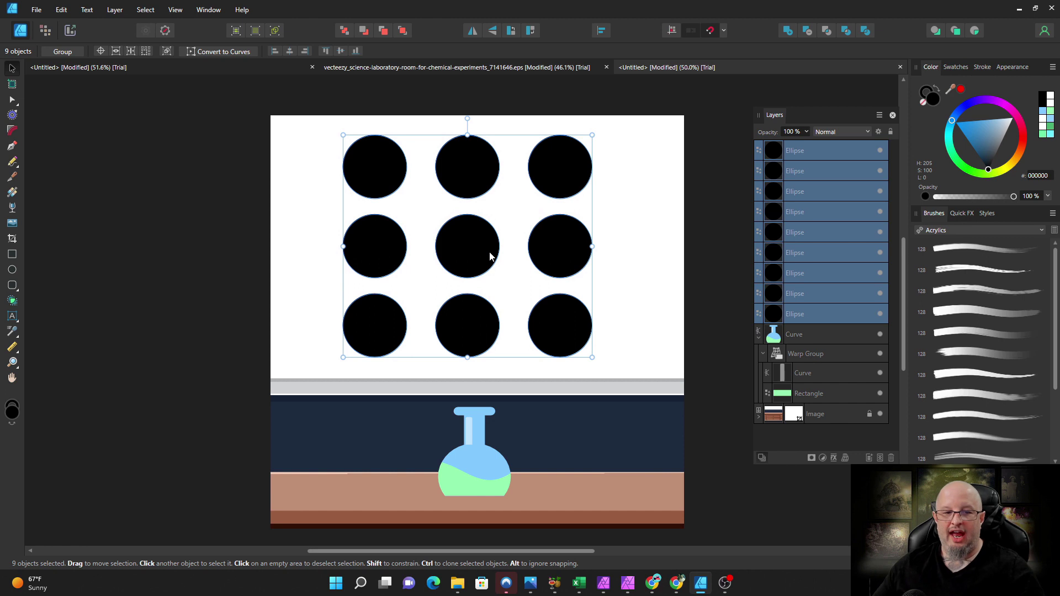
- Give the top-left circle a red stroke 19.6 pt wide
{"action": "left_click", "coordinate": [339, 241]}
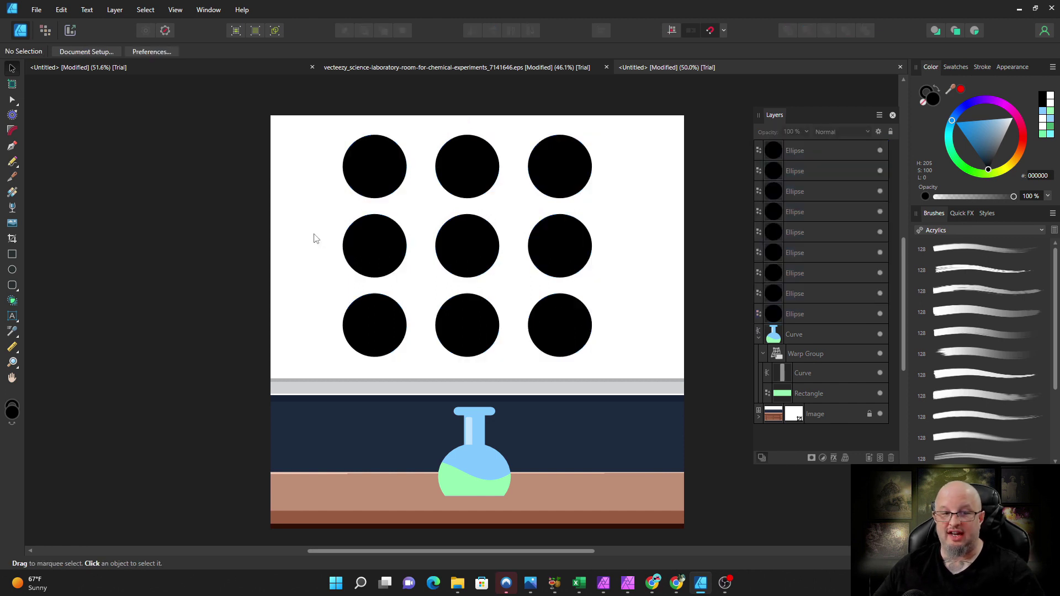
{"action": "left_click", "coordinate": [377, 192]}
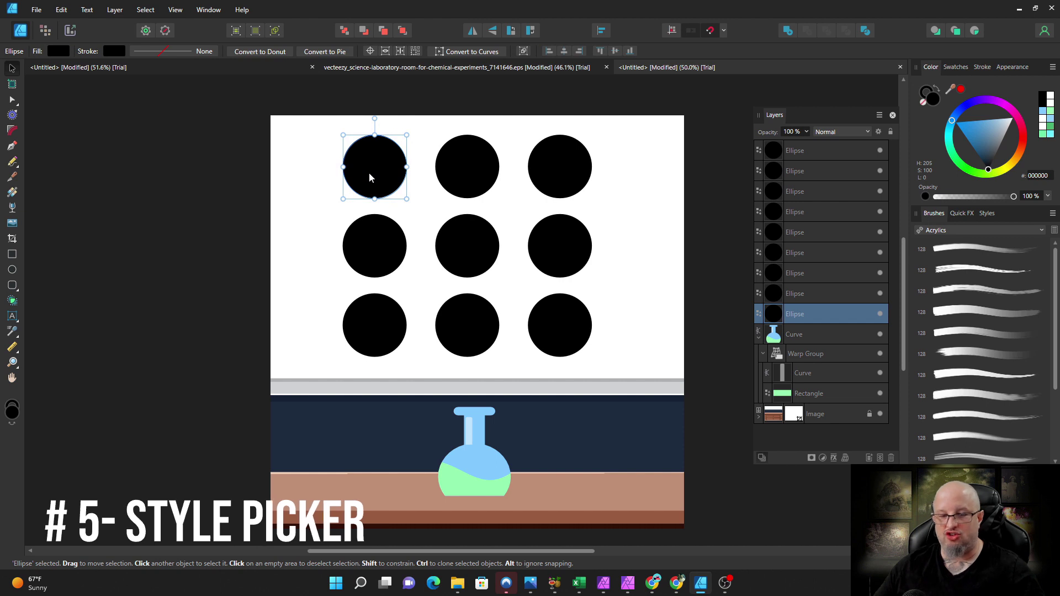
{"action": "left_click", "coordinate": [104, 51]}
{"action": "left_click_drag", "start_coordinate": [145, 139], "coordinate": [150, 144]}
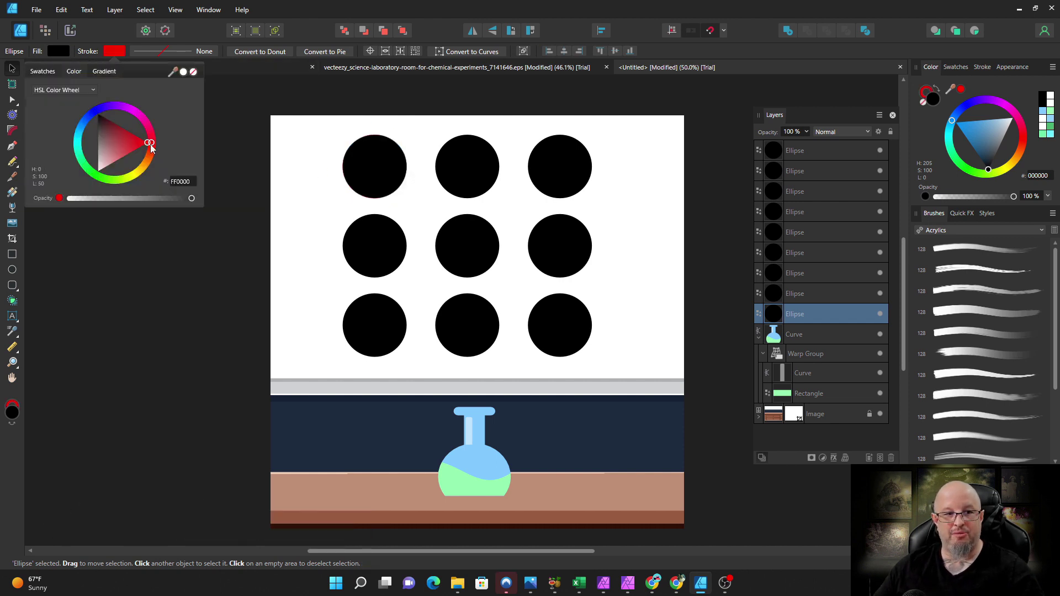
{"action": "left_click", "coordinate": [150, 51]}
{"action": "left_click_drag", "start_coordinate": [152, 88], "coordinate": [169, 93]}
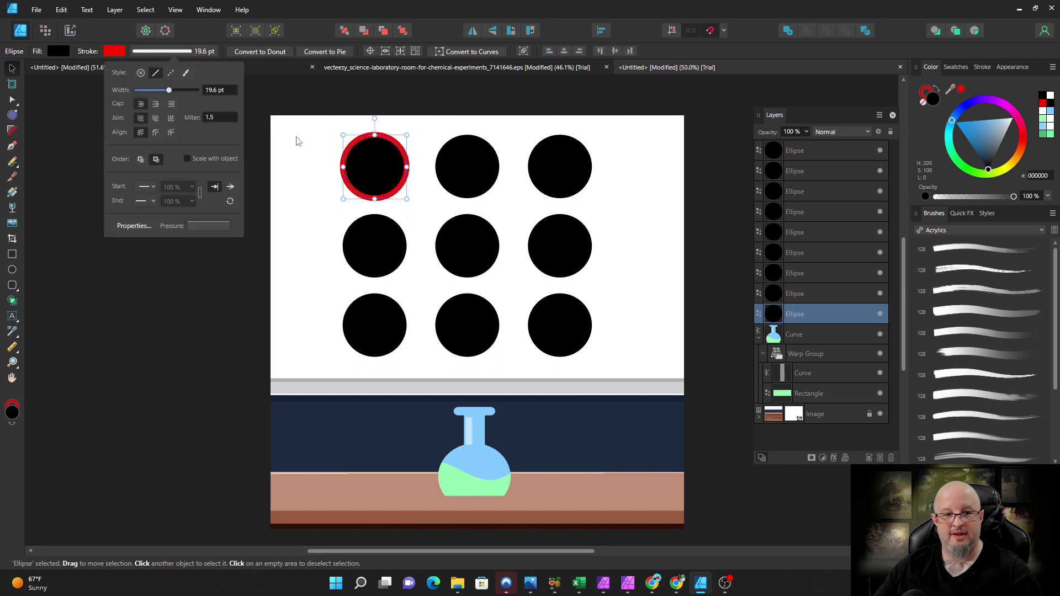
- Add an Inner Bevel/Emboss layer effect with a 29.1 px radius to the circle
{"action": "left_click", "coordinate": [834, 458]}
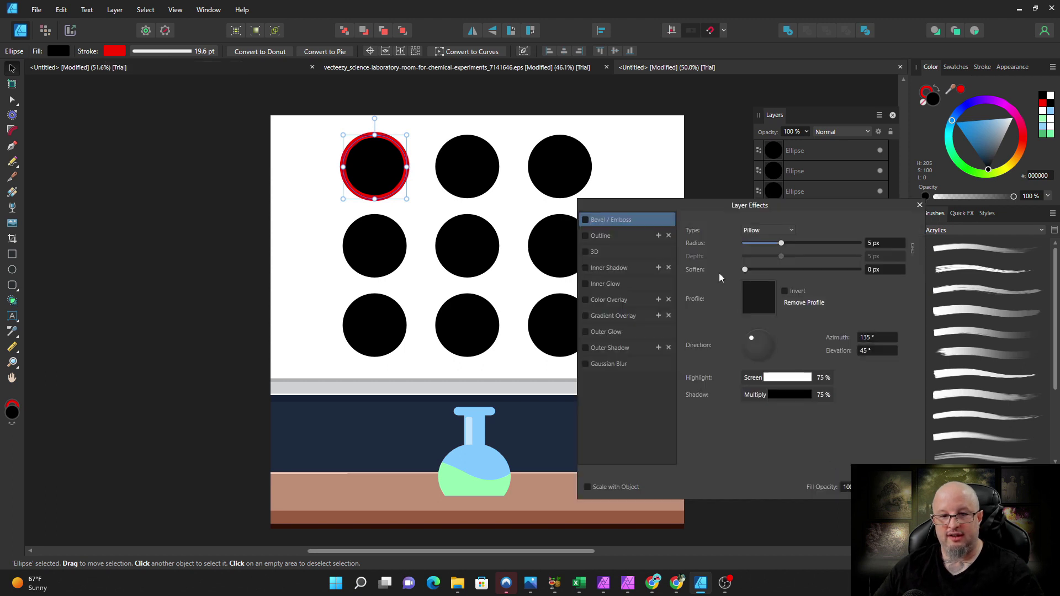
{"action": "left_click", "coordinate": [585, 220]}
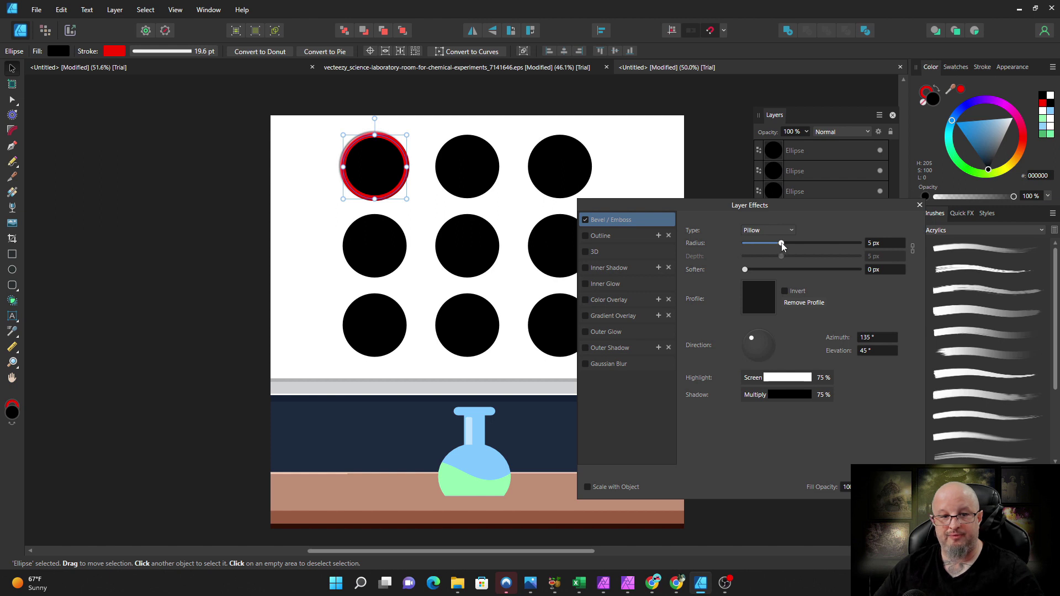
{"action": "left_click_drag", "start_coordinate": [781, 243], "coordinate": [810, 249]}
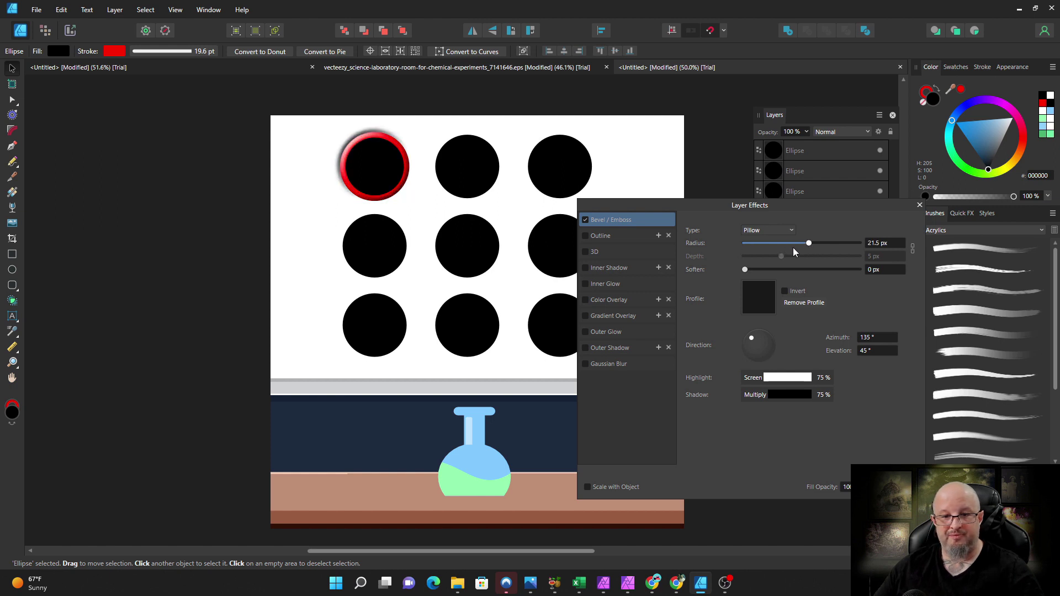
{"action": "left_click", "coordinate": [789, 229]}
{"action": "left_click", "coordinate": [780, 256]}
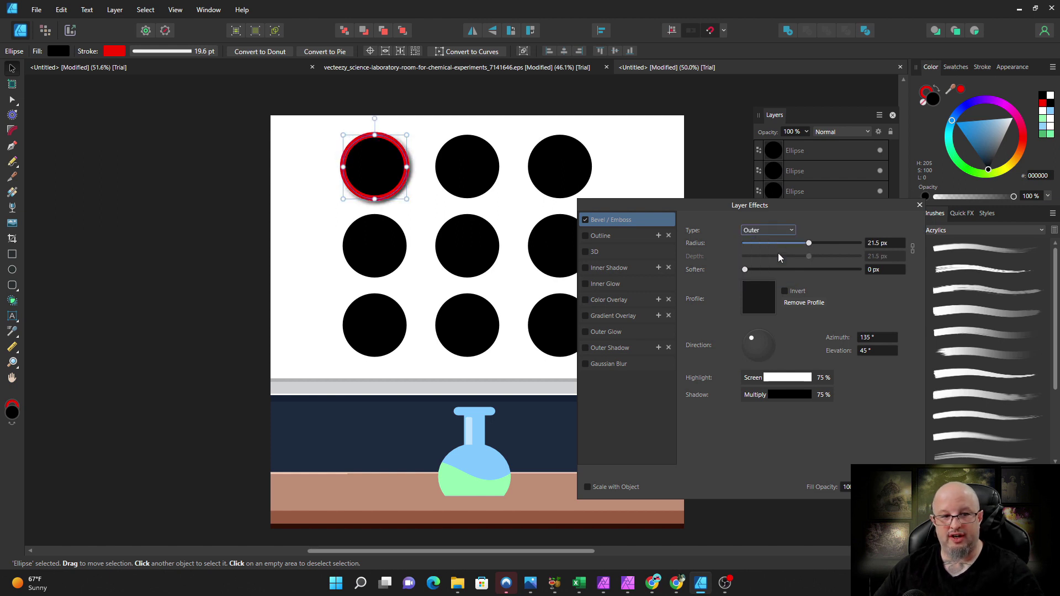
{"action": "left_click", "coordinate": [773, 230]}
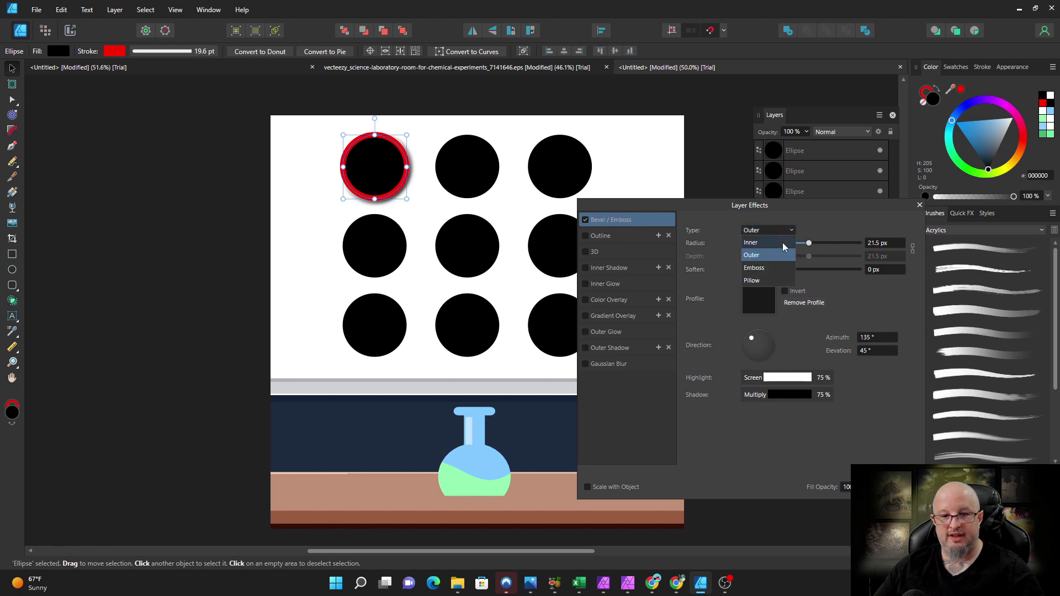
{"action": "left_click", "coordinate": [783, 242]}
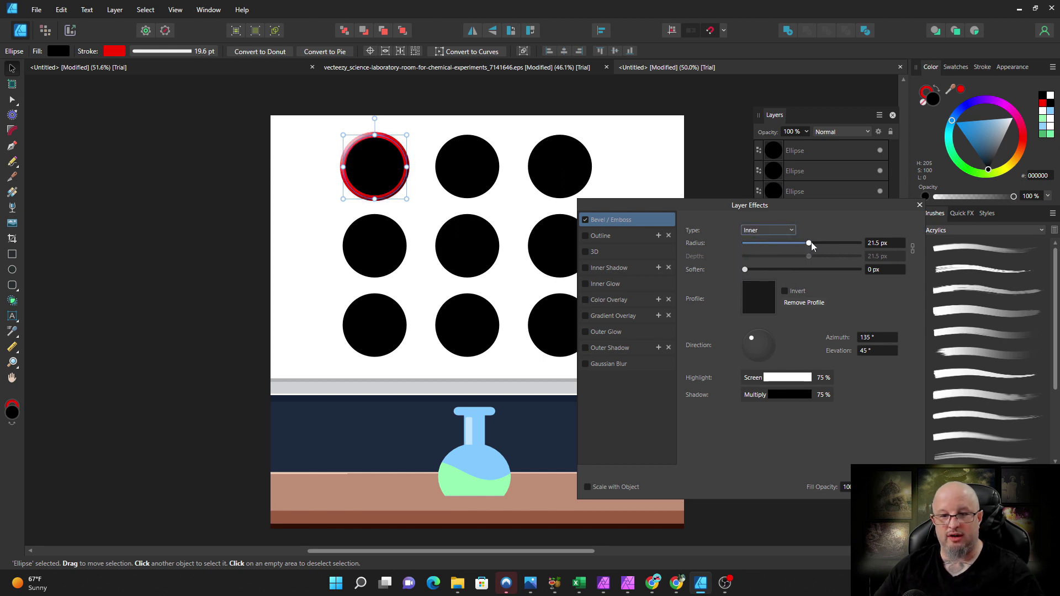
{"action": "left_click_drag", "start_coordinate": [808, 243], "coordinate": [819, 245]}
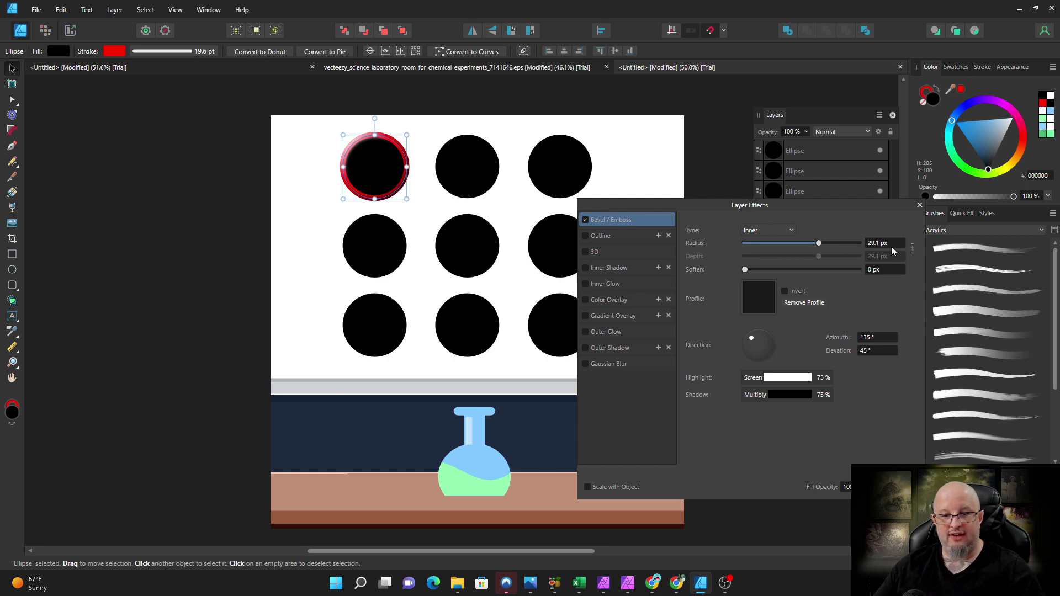
{"action": "left_click", "coordinate": [919, 204]}
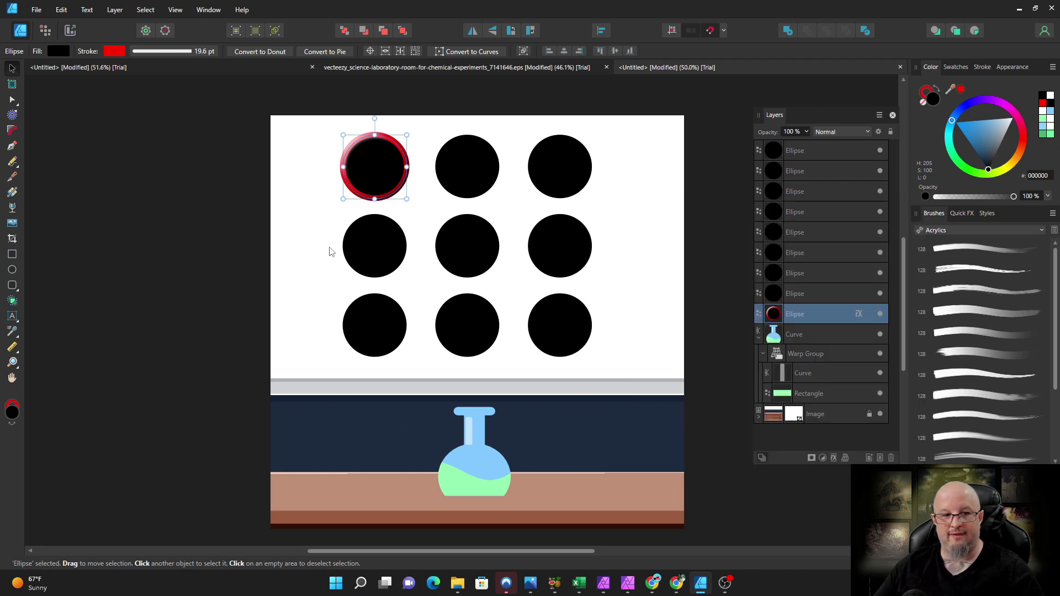
{"action": "left_click", "coordinate": [17, 337]}
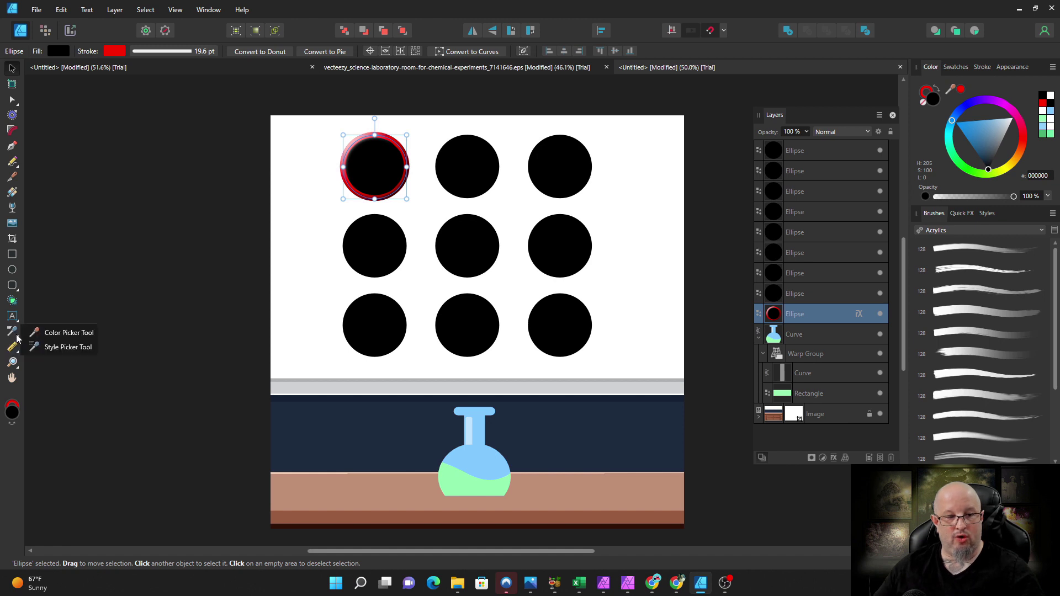
- With the Style Picker, copy the top-left circle's red beveled style onto the remaining eight circles
{"action": "left_click", "coordinate": [44, 346]}
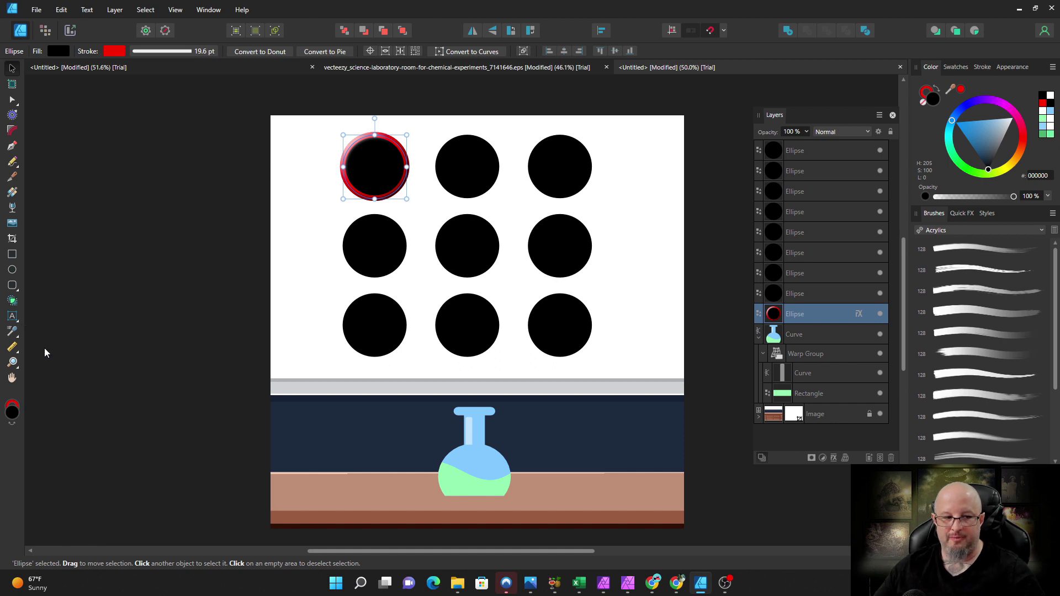
{"action": "key", "text": "i"}
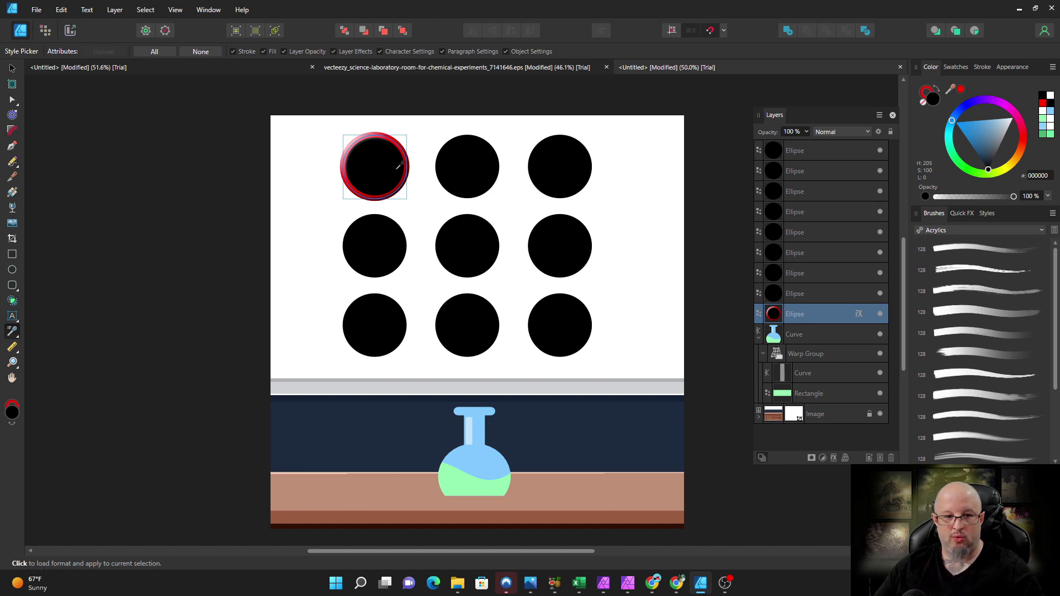
{"action": "left_click", "coordinate": [390, 164]}
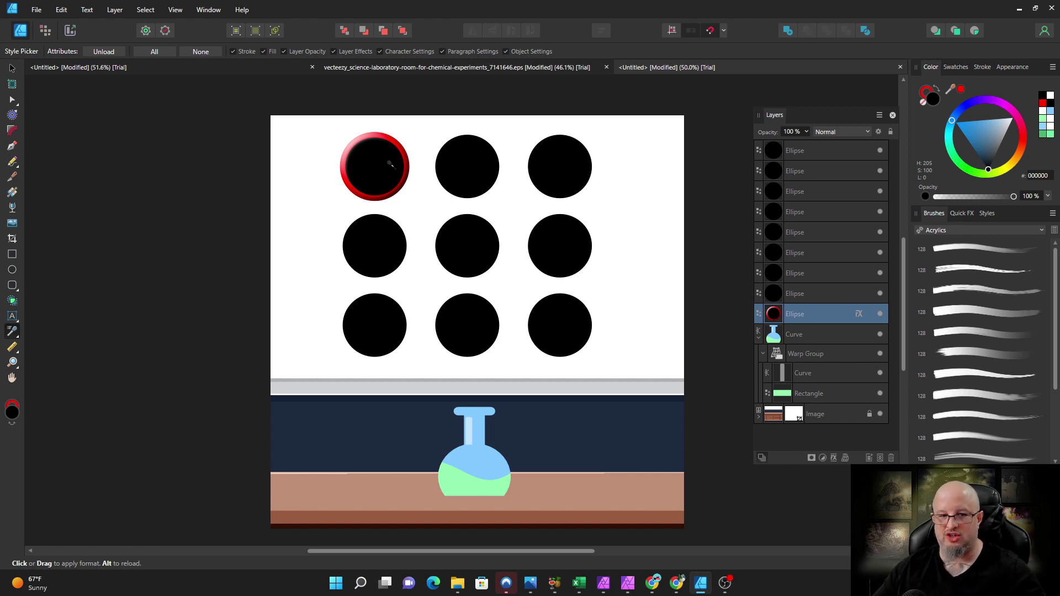
{"action": "left_click", "coordinate": [478, 169]}
{"action": "left_click", "coordinate": [568, 169]}
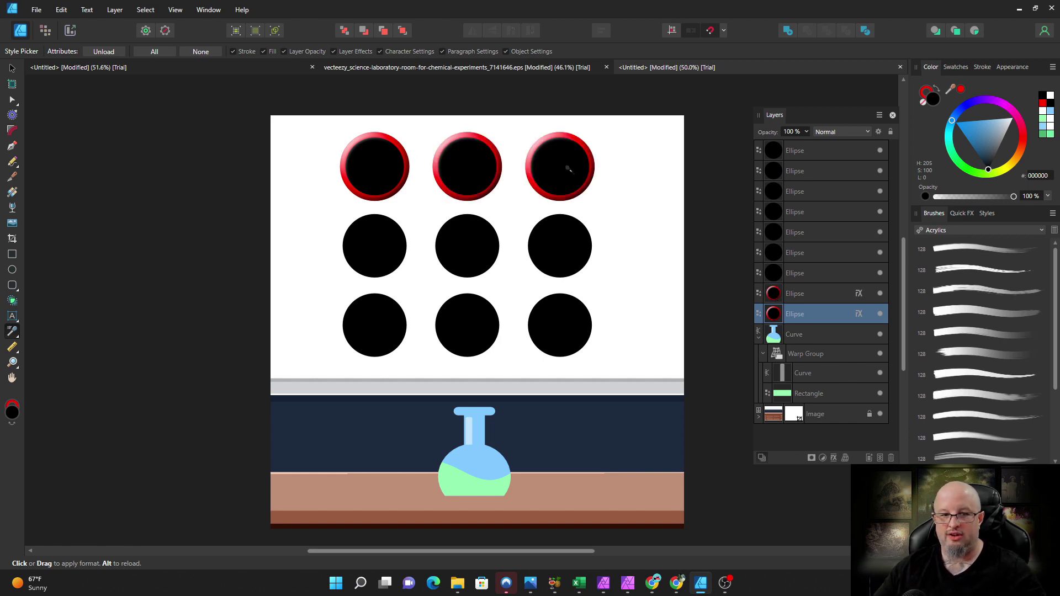
{"action": "left_click", "coordinate": [569, 237]}
{"action": "left_click", "coordinate": [476, 255]}
{"action": "left_click", "coordinate": [376, 240]}
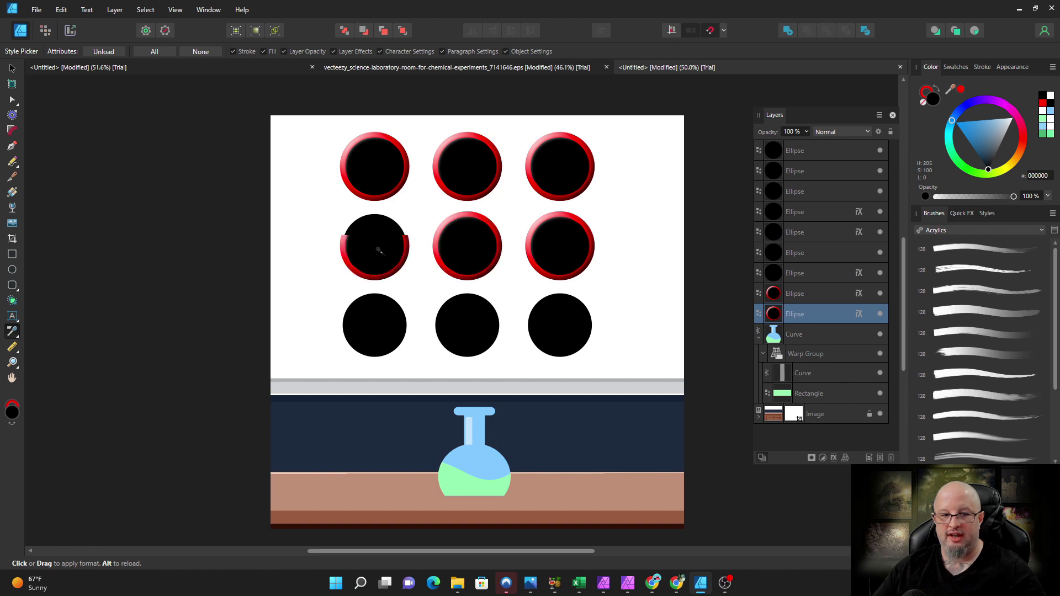
{"action": "left_click", "coordinate": [366, 324]}
{"action": "left_click", "coordinate": [457, 332]}
{"action": "left_click", "coordinate": [572, 342]}
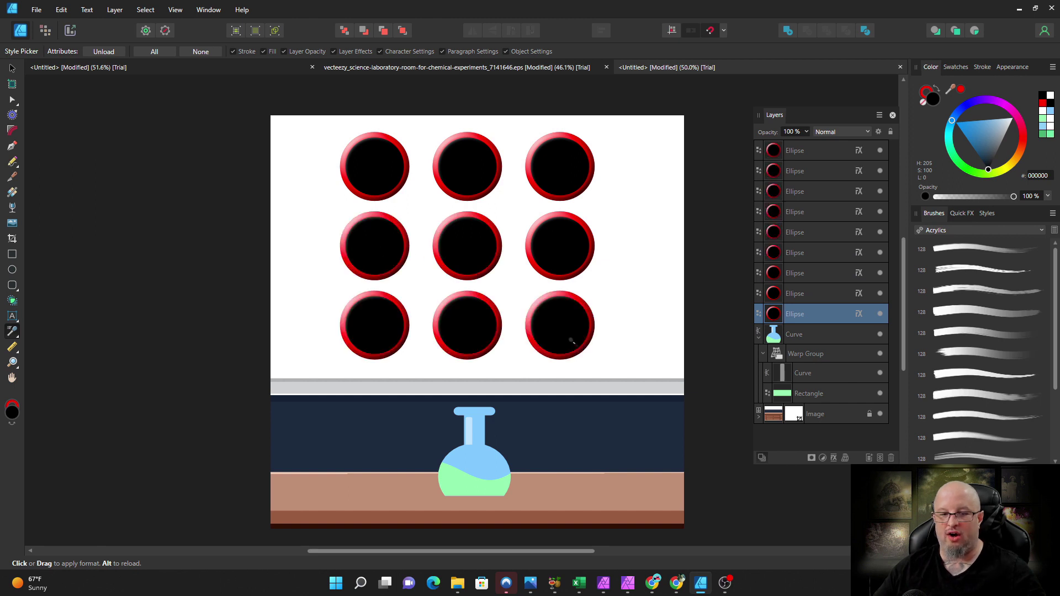